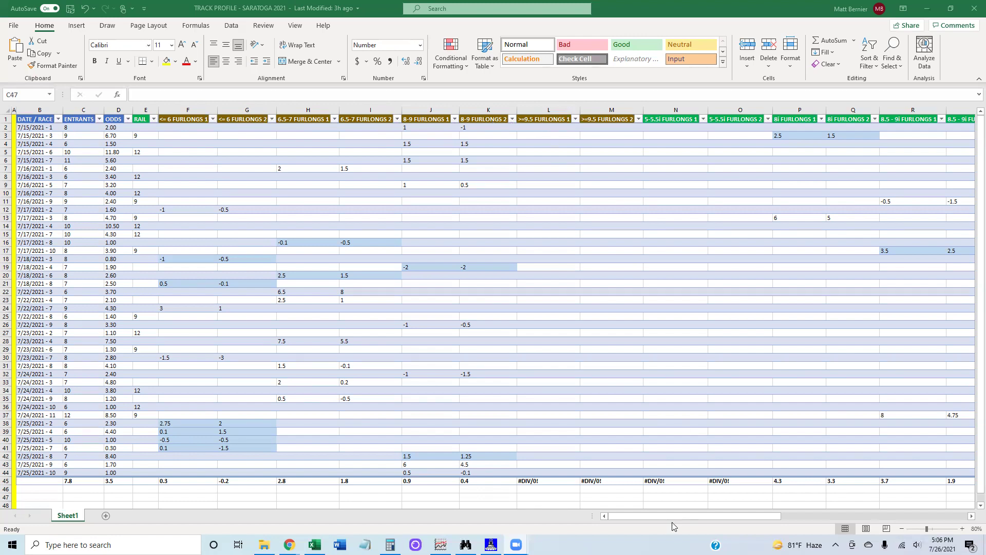
- Examine the dirt and turf distance columns and their averages across the Saratoga 2021 track profile sheet
drag(685, 517, 845, 516)
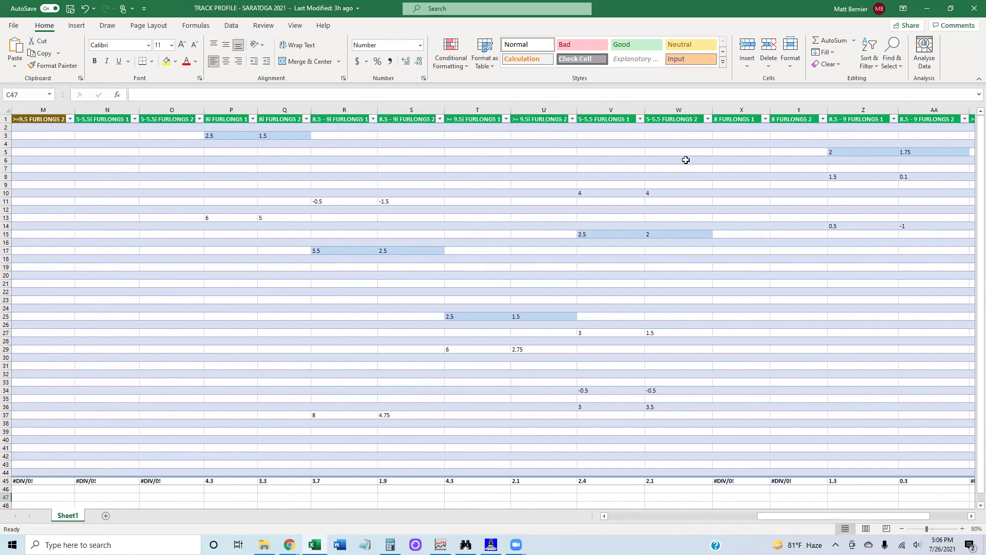
drag(815, 517, 565, 515)
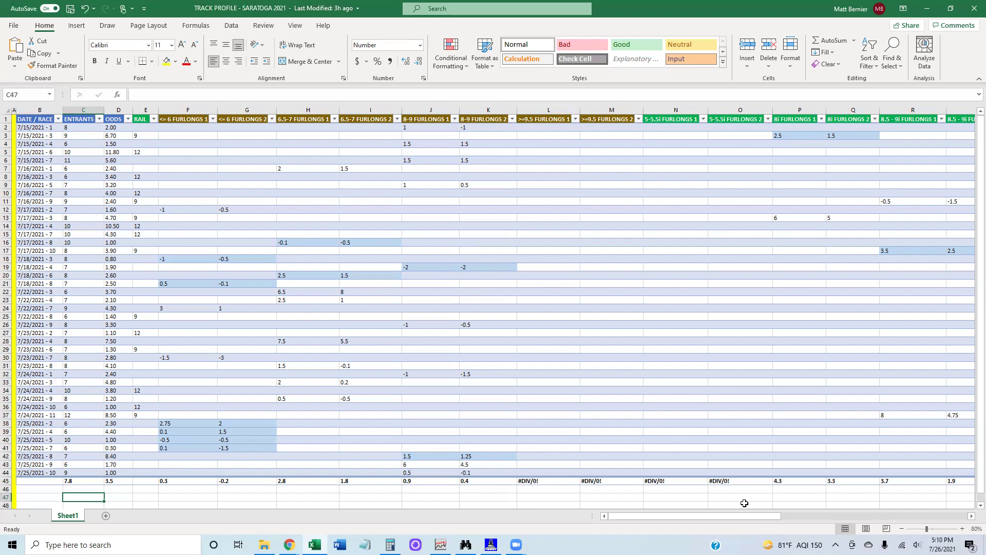
drag(737, 519, 928, 519)
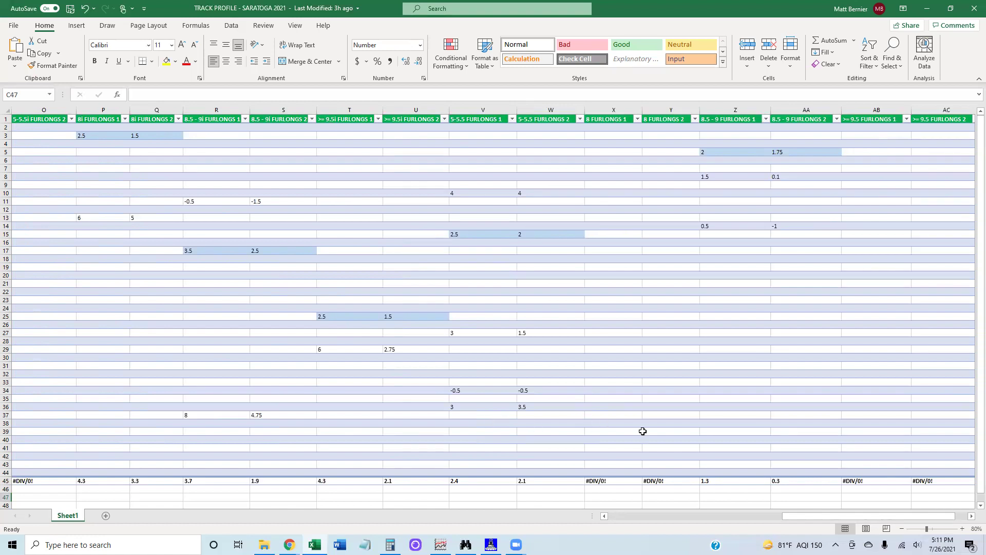
drag(836, 520, 561, 489)
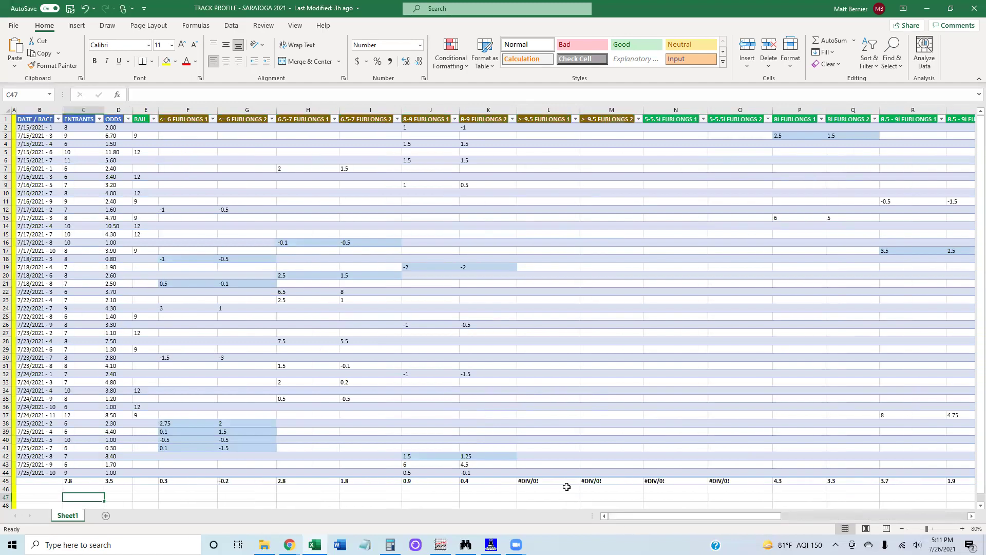
- Switch to Chrome and review Ain't No Elmers's past performances for race 9 in SAR--07-28-2021.pdf
click(927, 8)
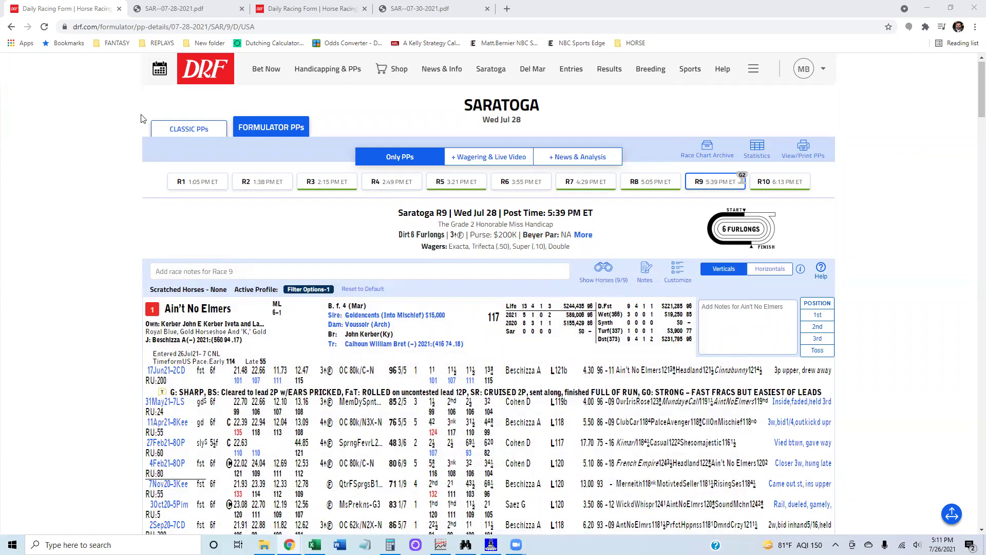
click(185, 12)
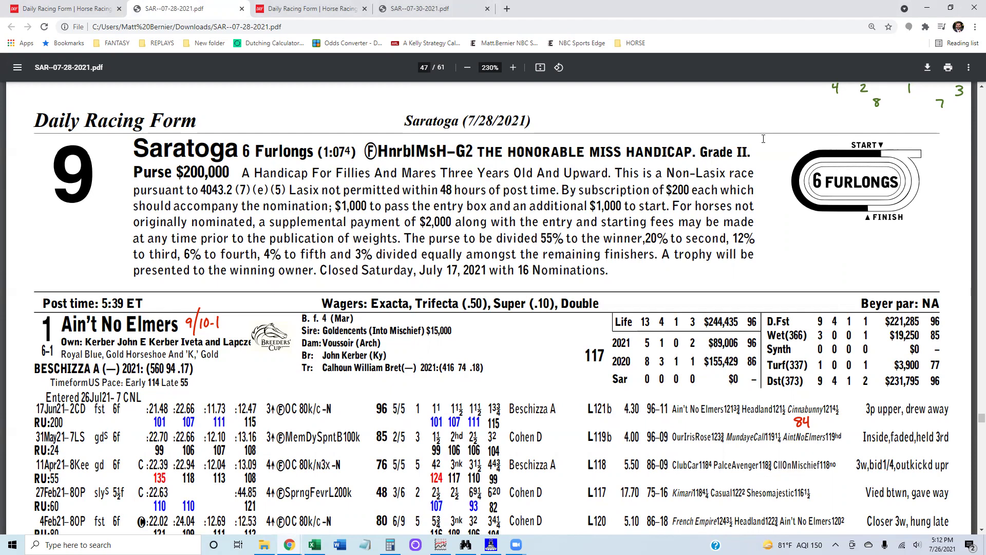
scroll(801, 297, down, 2)
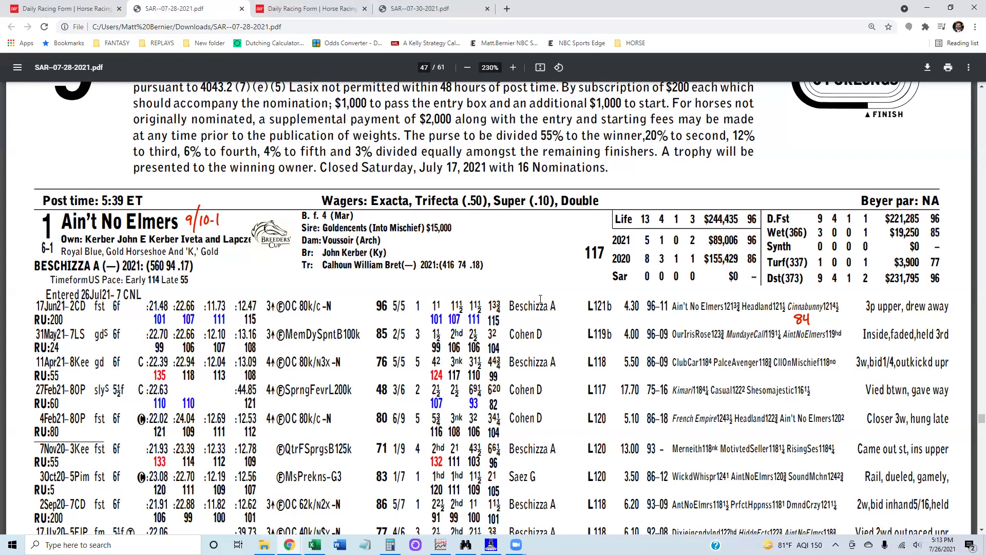
scroll(540, 298, down, 3)
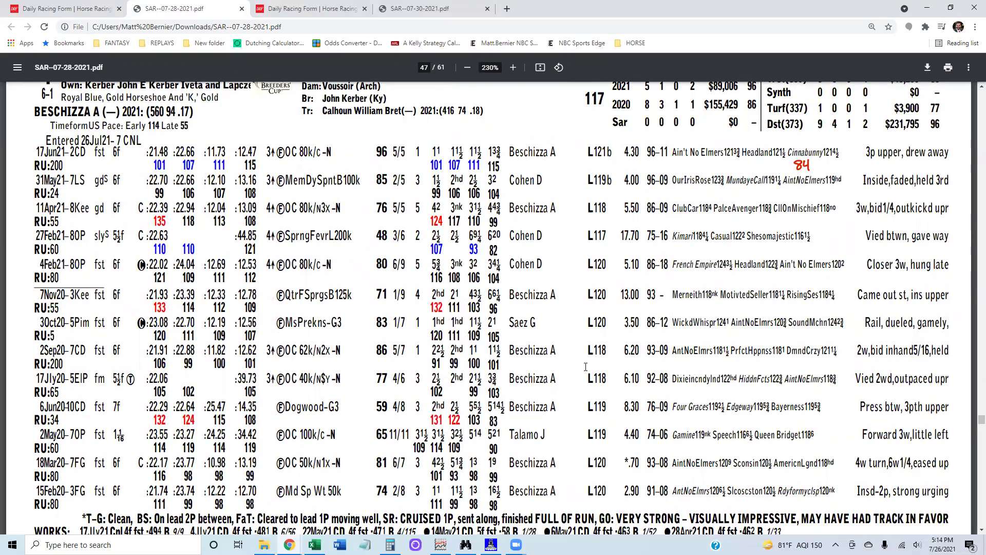
scroll(605, 394, down, 1)
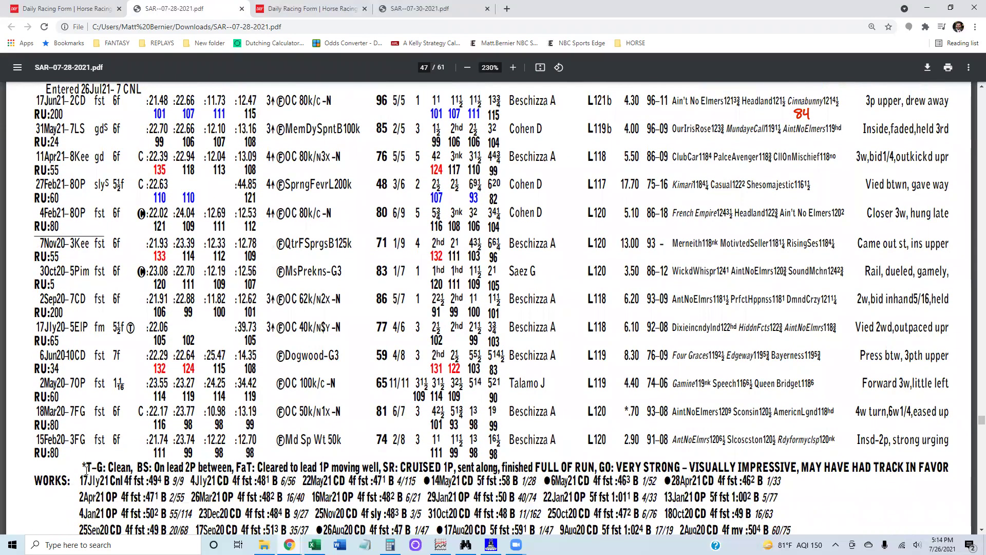
- Read the trip note beneath Ain't No Elmers's oldest race line, then go back over her recent races
drag(85, 467, 820, 471)
click(581, 427)
scroll(580, 427, up, 1)
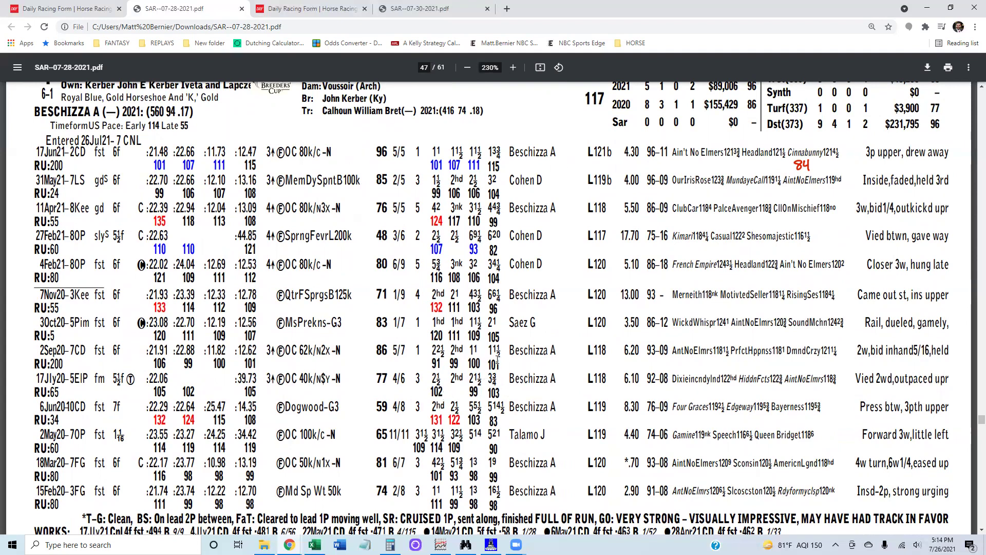
scroll(497, 359, up, 1)
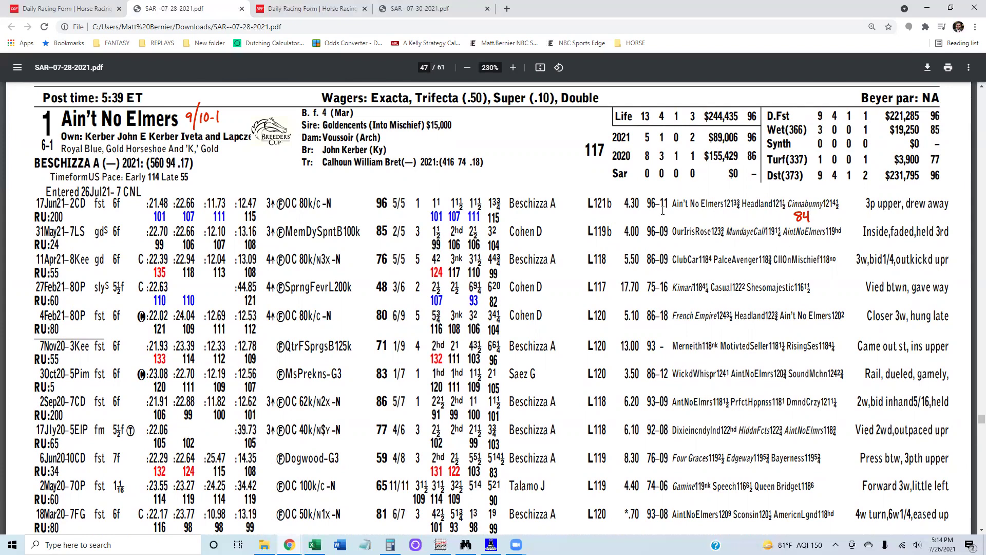
- Read the trip note for Ain't No Elmers's 17Jun21 race on the DRF Formulator page for race 9
click(66, 9)
scroll(29, 258, down, 1)
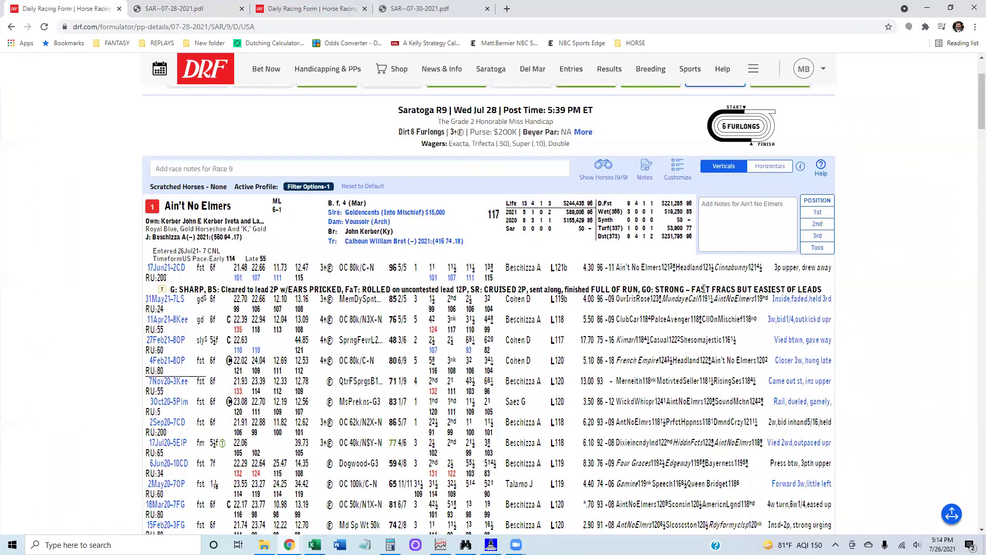
drag(550, 289, 505, 278)
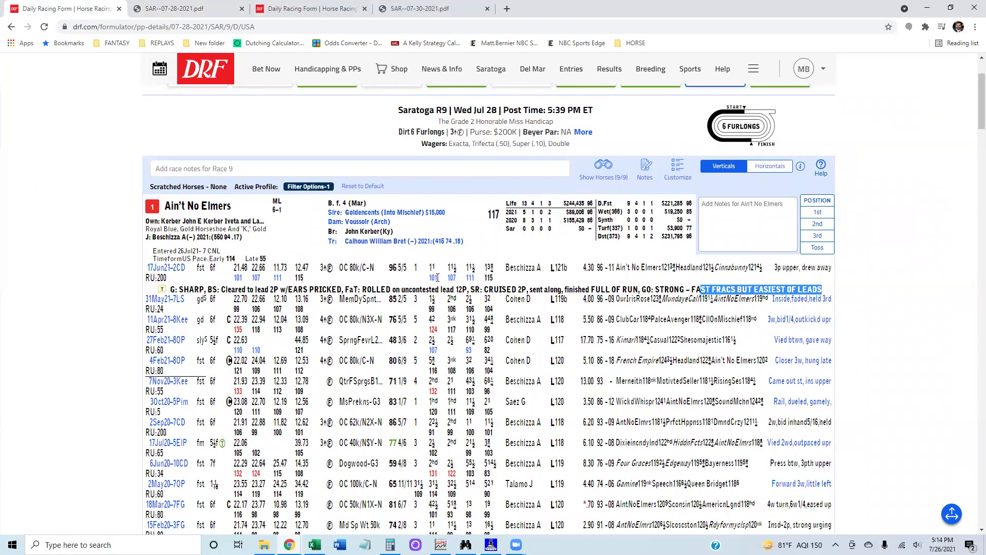
click(547, 280)
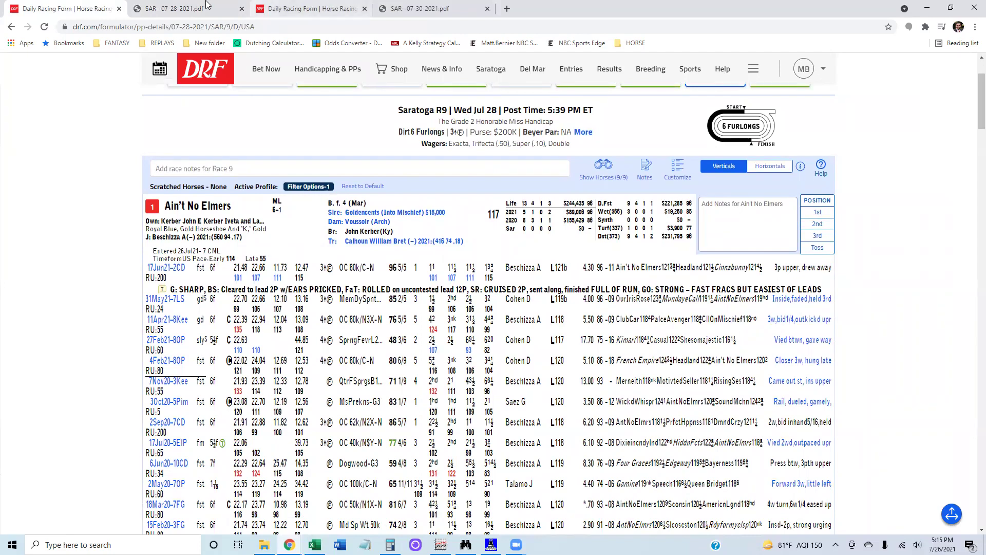
- Return to SAR--07-28-2021.pdf and review Reagan's Edge's annotated past performances
click(179, 9)
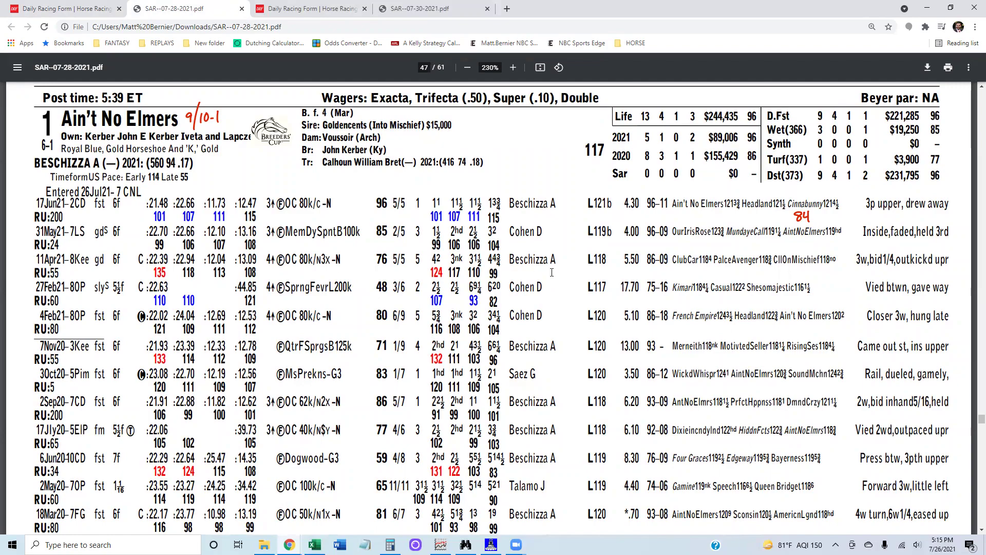
scroll(539, 267, down, 10)
scroll(555, 277, down, 8)
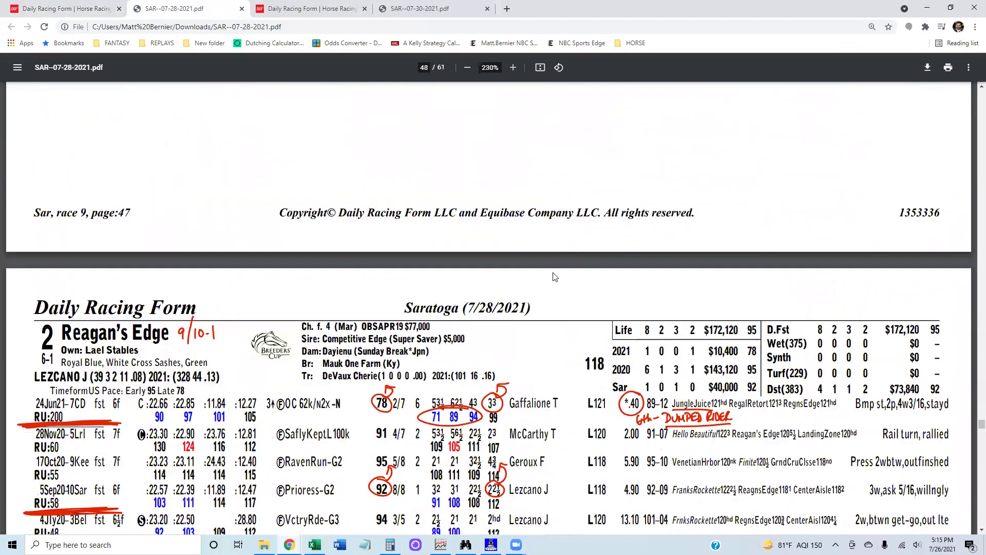
scroll(614, 274, down, 1)
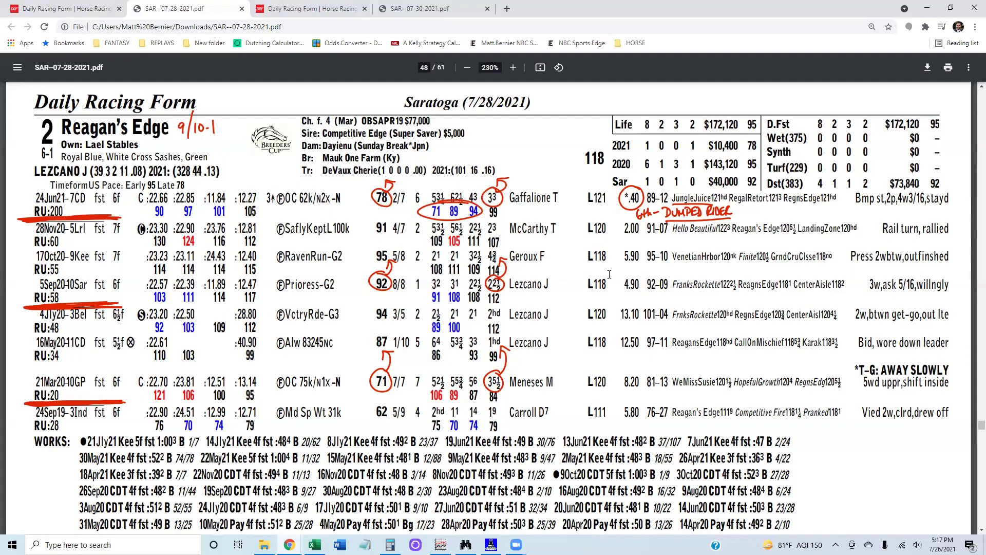
- Check the Formulator trip notes for the latest races of Reagan's Edge and Sadie Lady
click(68, 9)
scroll(404, 232, down, 12)
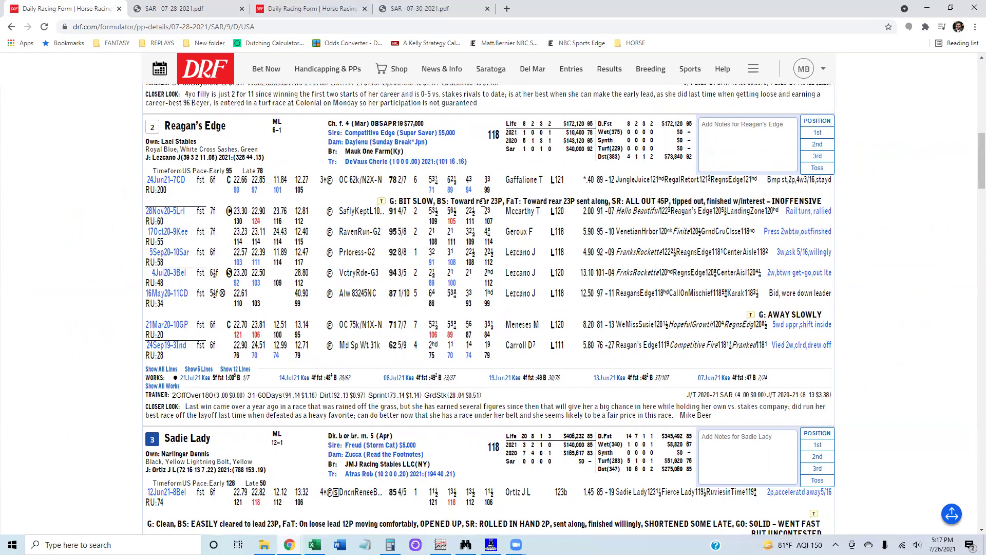
scroll(481, 234, down, 6)
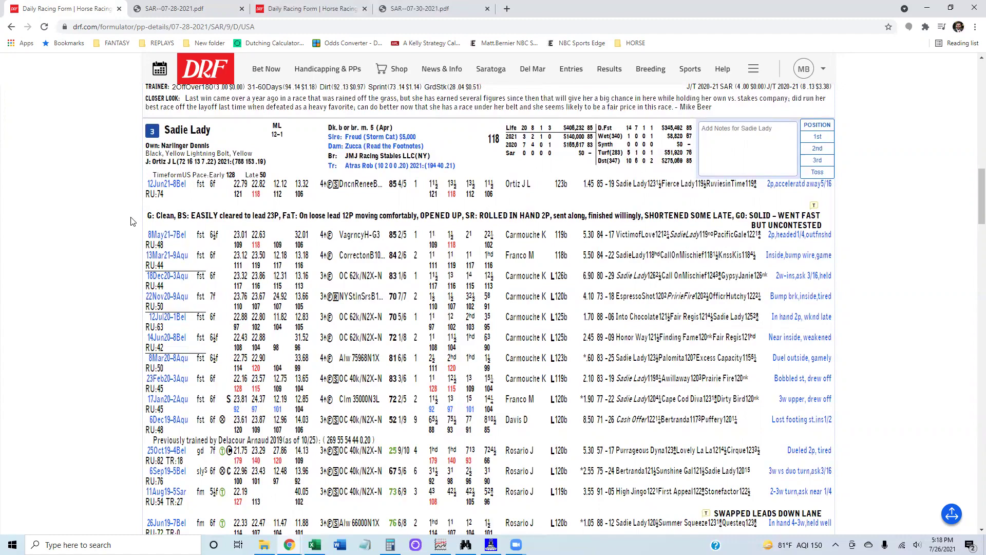
- Review Sadie Lady's annotated past performances and older race lines in SAR--07-28-2021.pdf
click(208, 7)
scroll(348, 215, down, 2)
scroll(348, 216, down, 10)
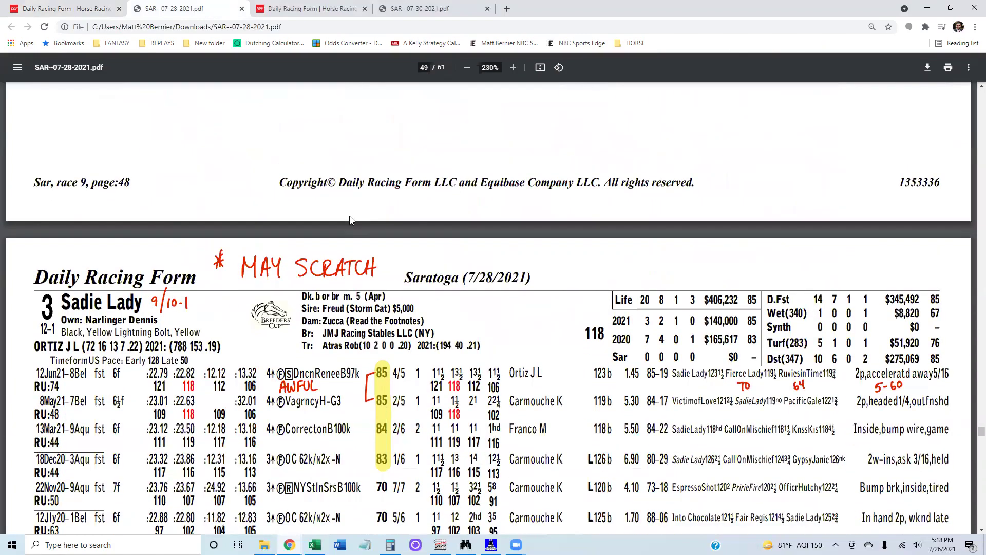
scroll(349, 220, down, 3)
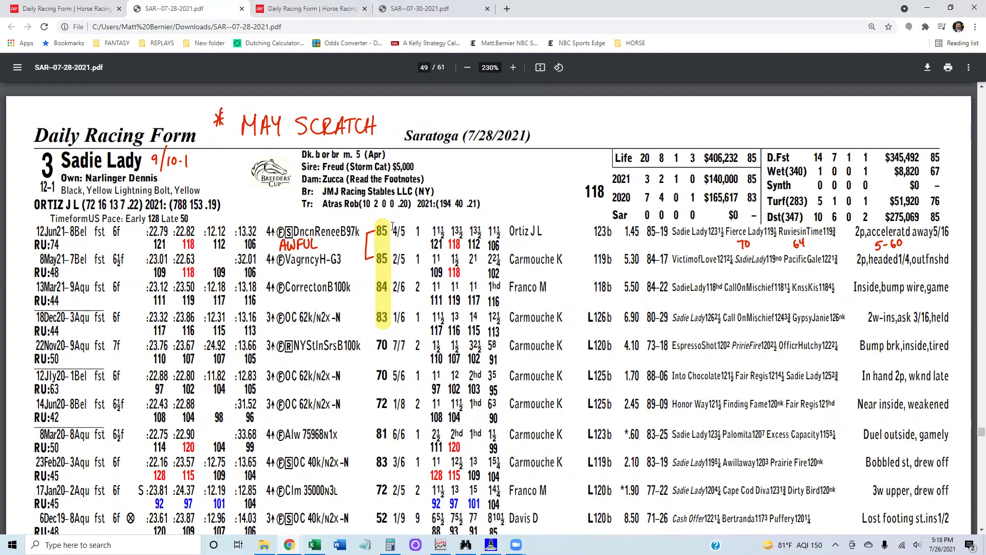
scroll(390, 227, down, 5)
scroll(444, 251, up, 5)
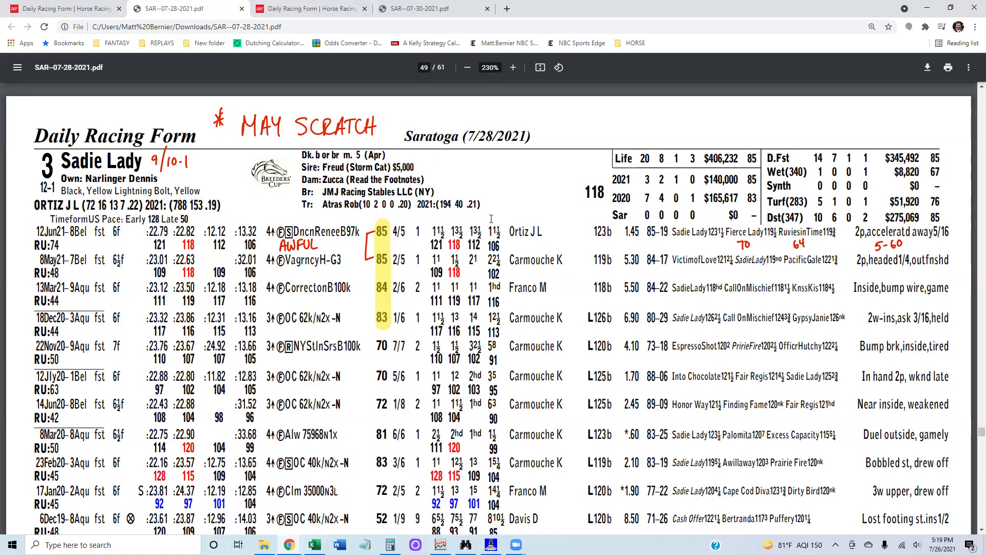
- Move on to Lake Avenue in the PDF and review her past performances and trip notes
scroll(536, 214, down, 10)
scroll(546, 229, down, 10)
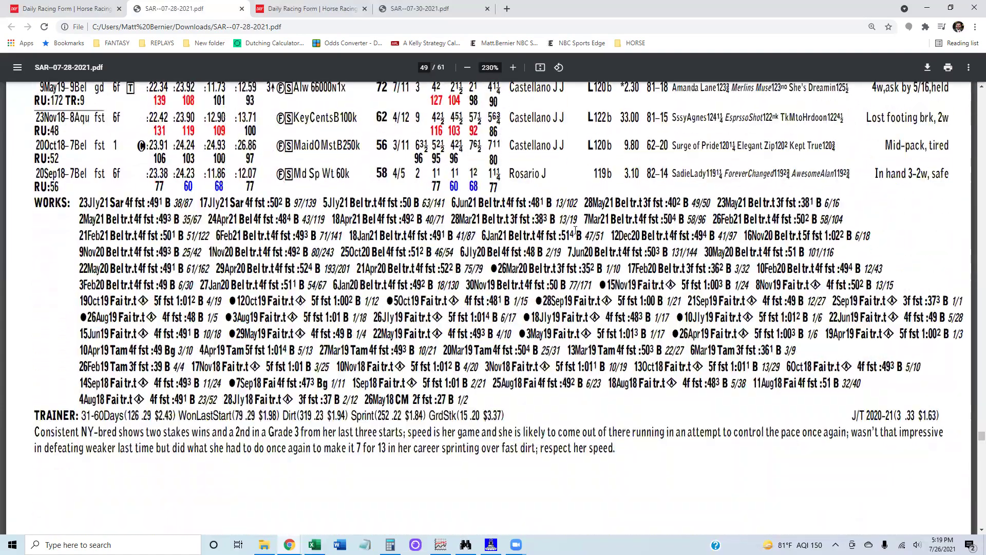
scroll(597, 193, down, 2)
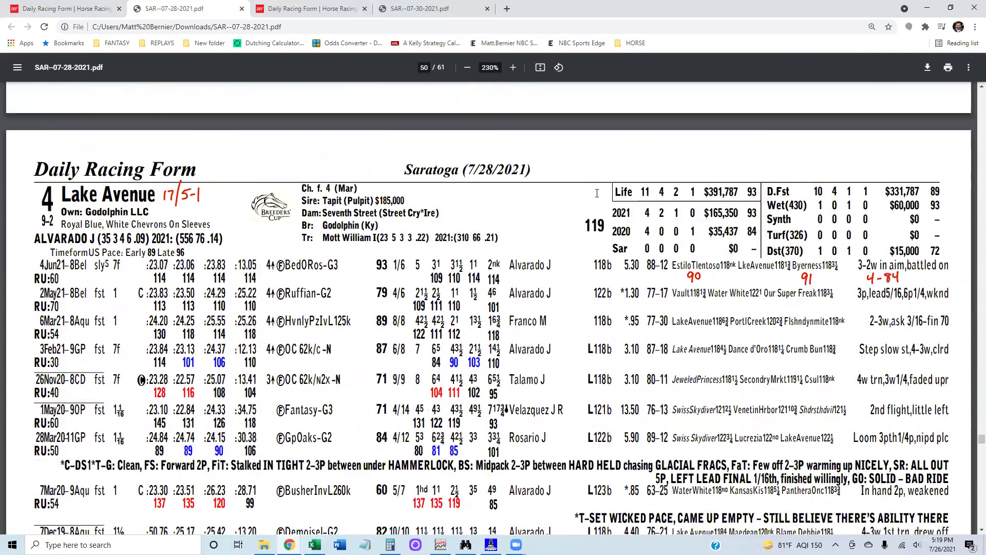
scroll(597, 194, down, 1)
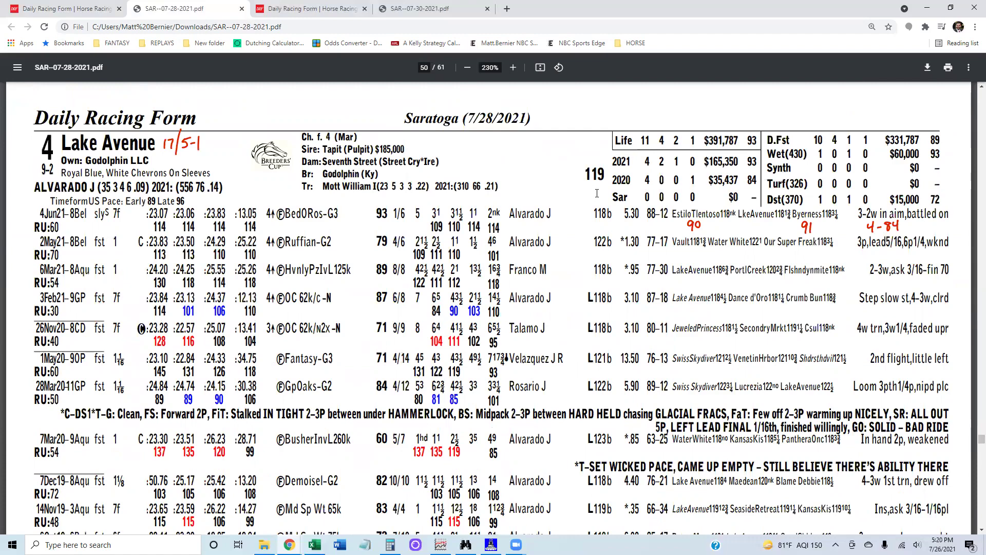
scroll(527, 232, down, 1)
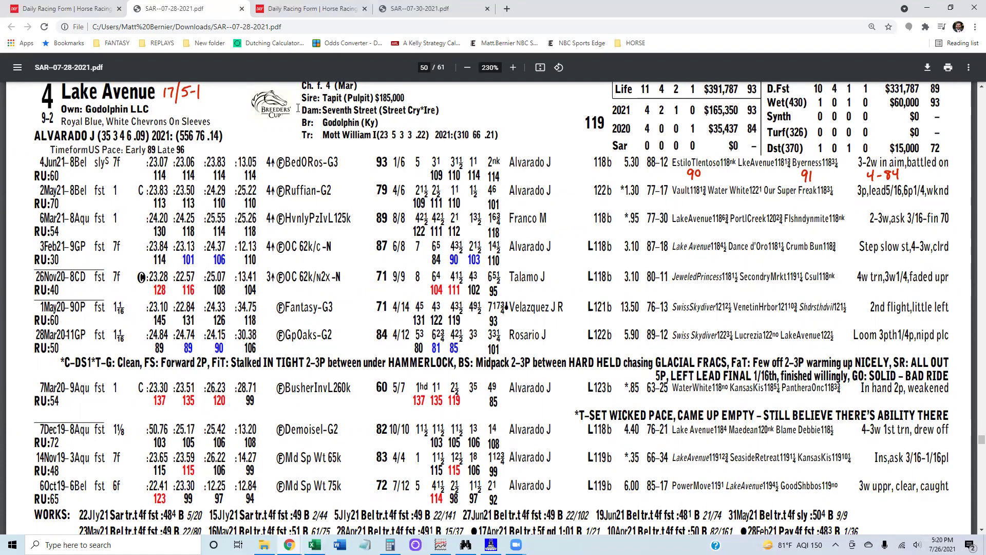
- Find Lake Avenue's 4Jun21 trip note in Formulator and highlight the words "PUT AWAY OTHER SPEEDS"
click(61, 8)
scroll(356, 225, down, 10)
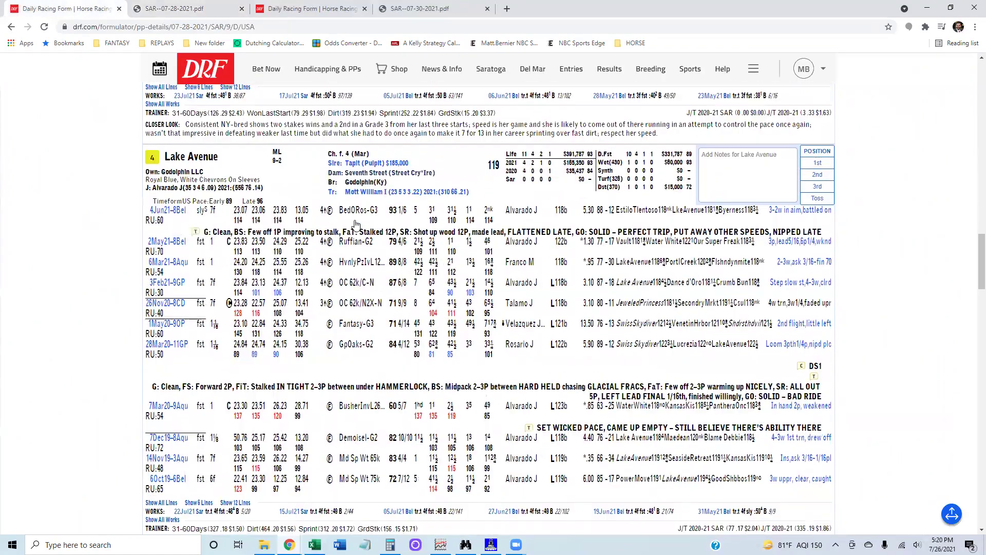
scroll(356, 224, down, 1)
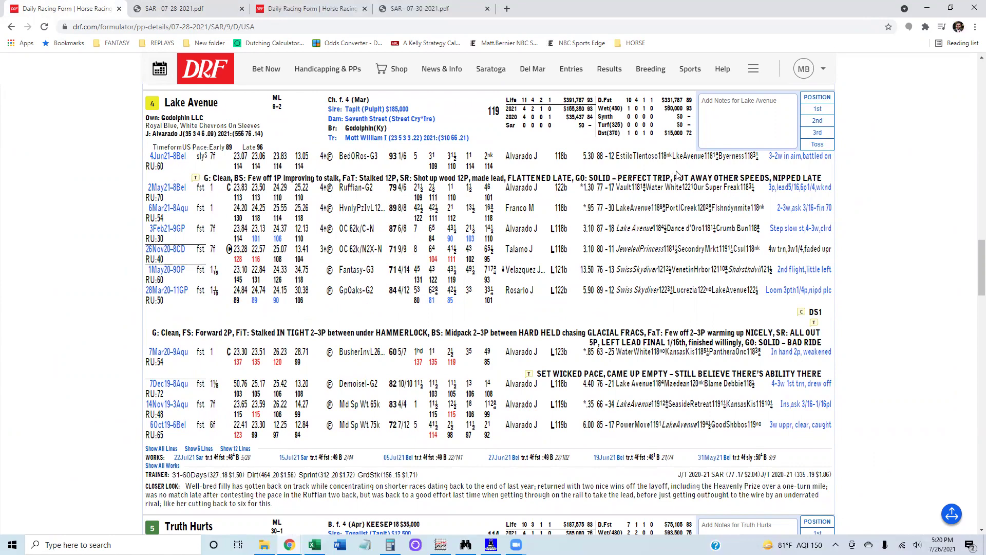
drag(674, 179, 768, 178)
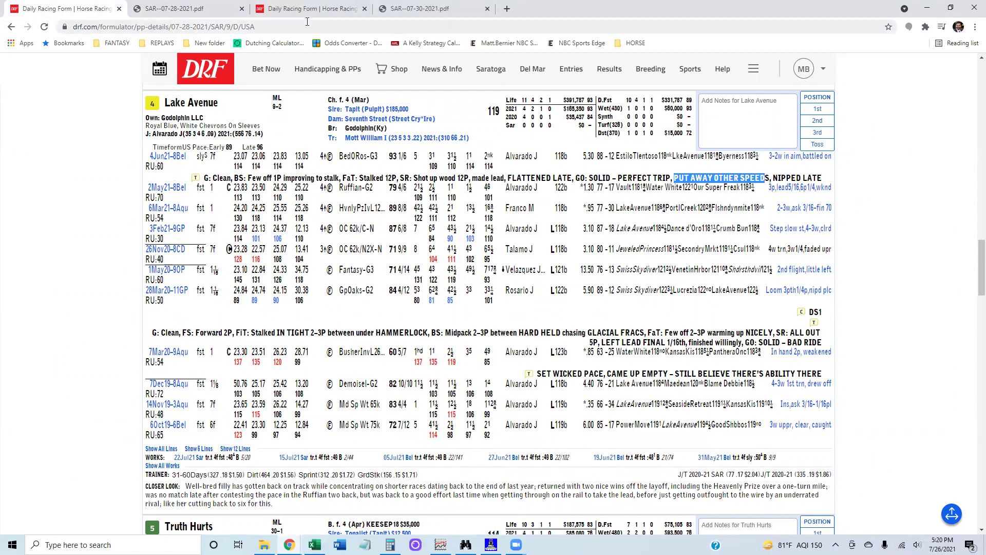
- Review Truth Hurts's past performances in the annotated PDF and on the Formulator page, comparing with Lake Avenue's listing
click(202, 11)
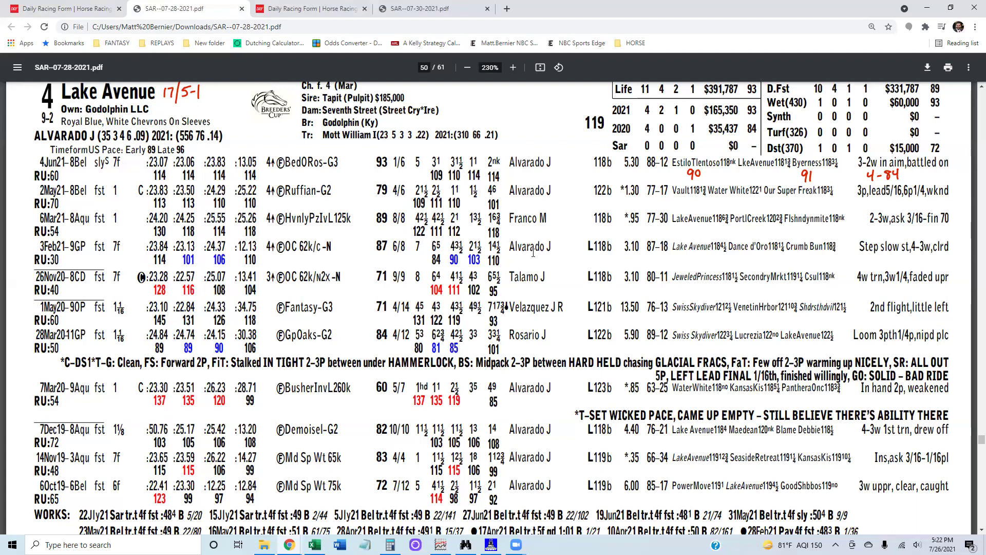
scroll(550, 255, down, 10)
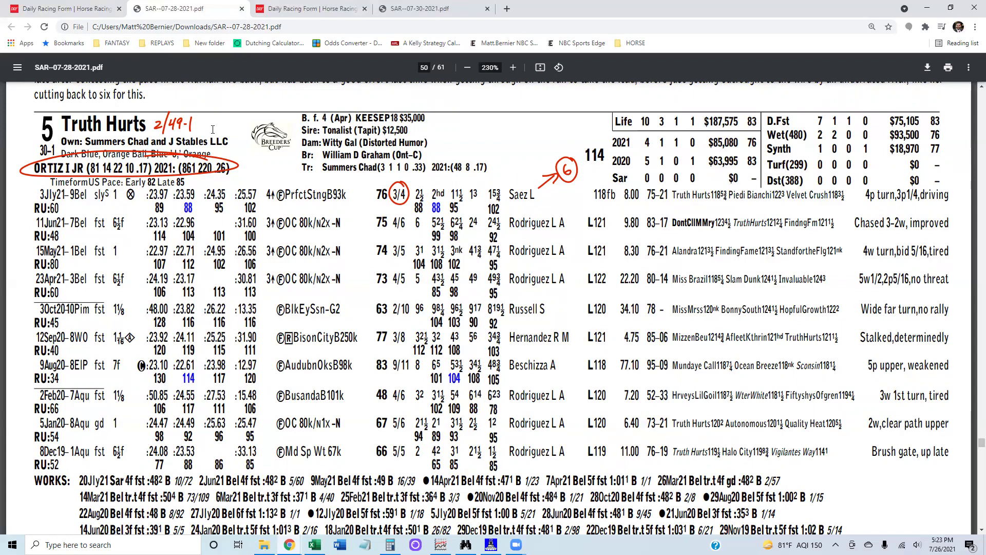
click(72, 11)
scroll(417, 237, down, 4)
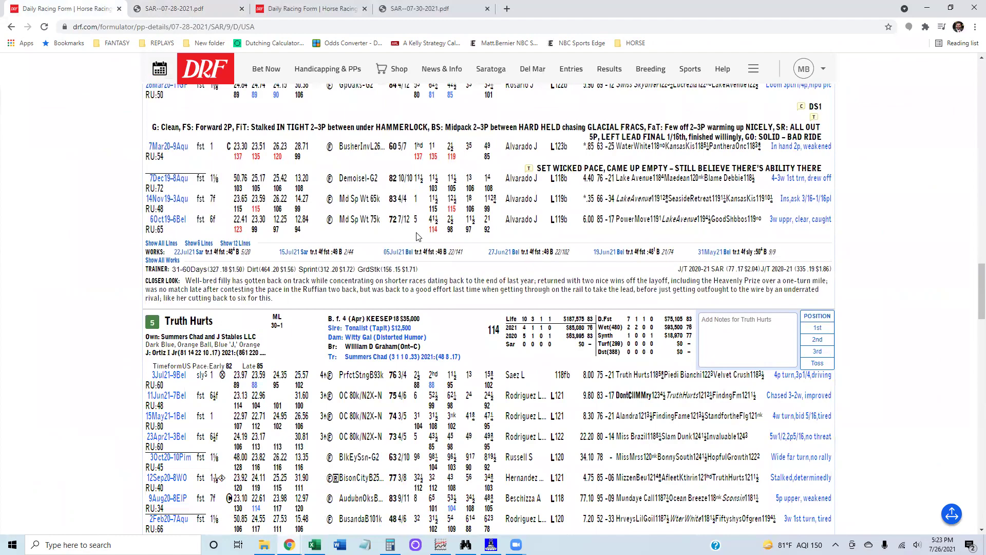
scroll(417, 236, down, 2)
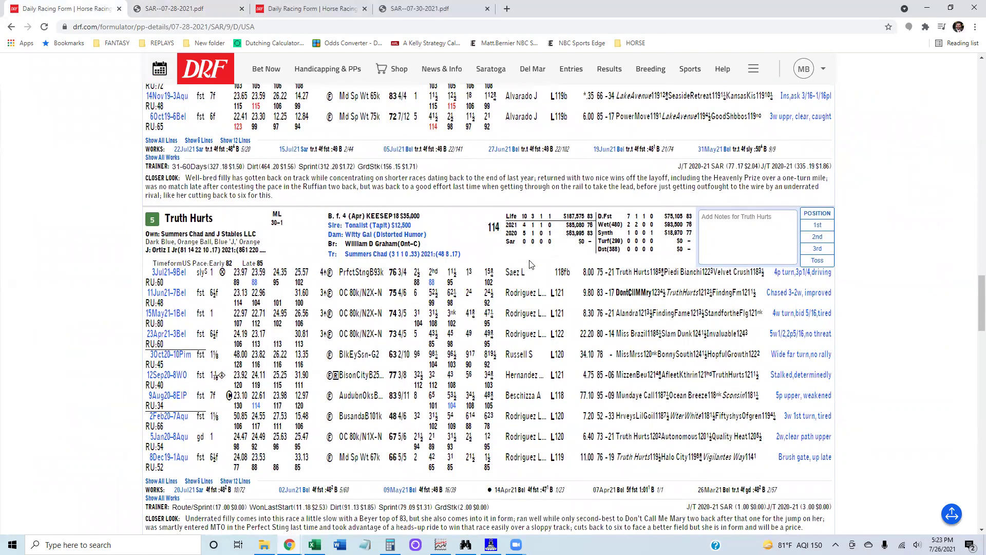
scroll(530, 264, up, 6)
scroll(524, 245, down, 1)
scroll(525, 246, up, 1)
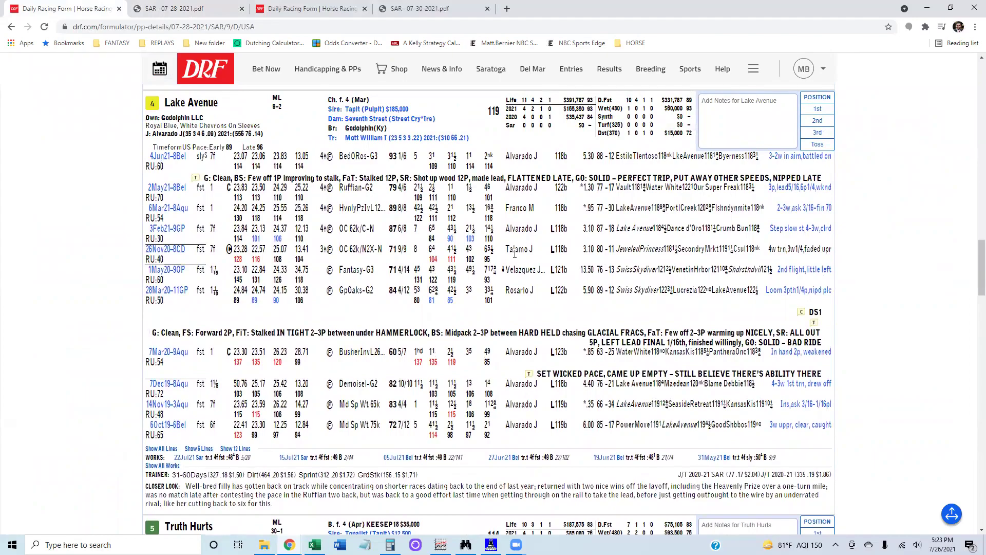
scroll(514, 254, down, 7)
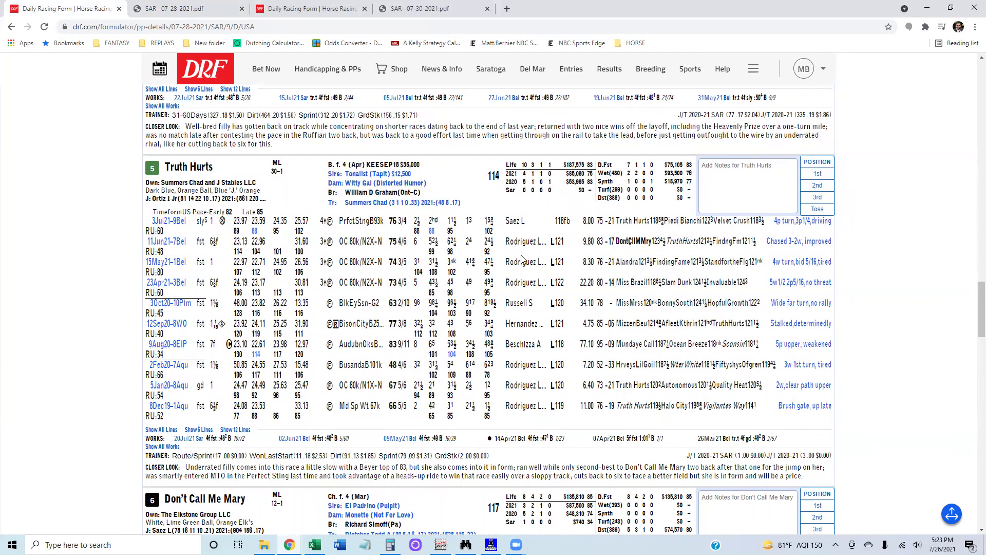
- Review Don't Call Me Mary's past performances and trip note in Formulator, and compare them with her annotated page in SAR--07-28-2021.pdf
scroll(521, 259, down, 5)
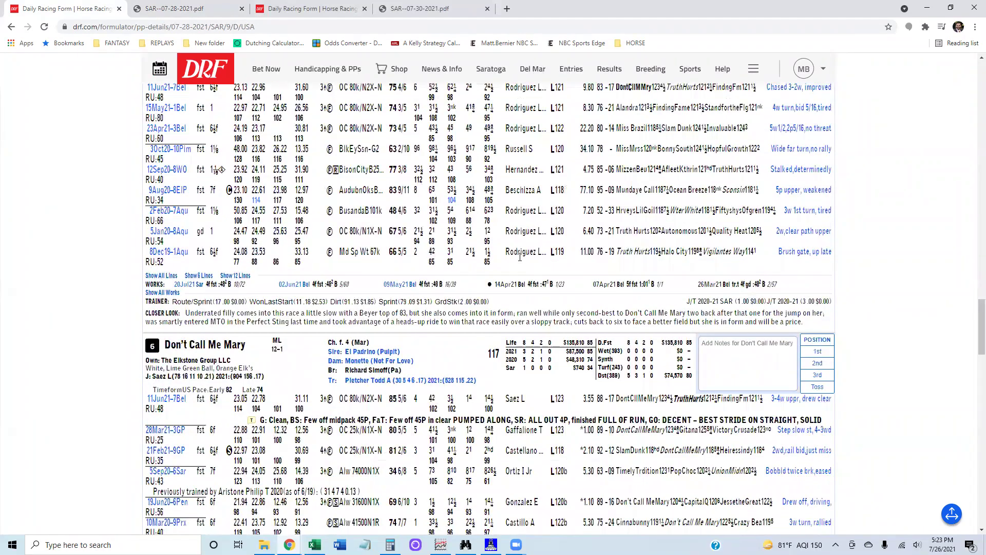
scroll(522, 259, down, 1)
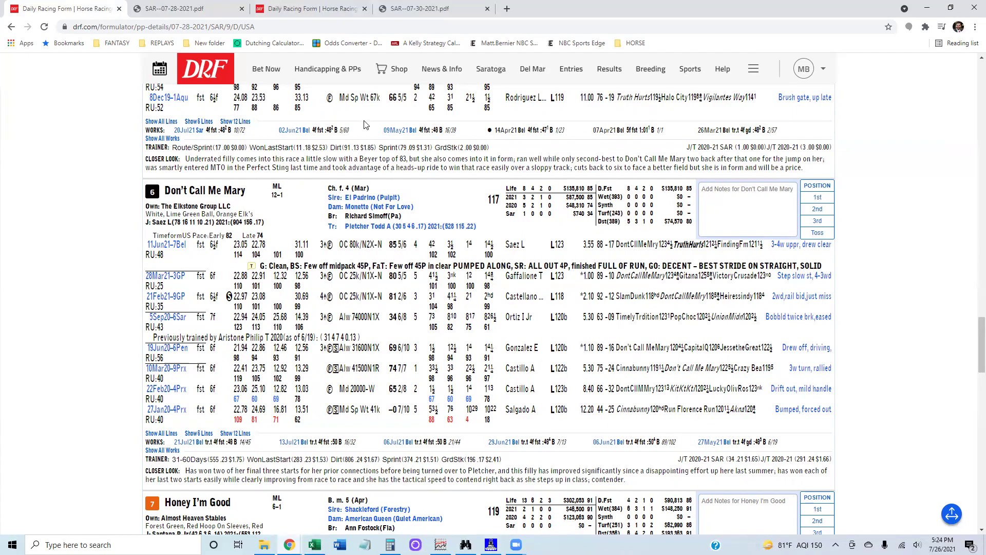
click(195, 9)
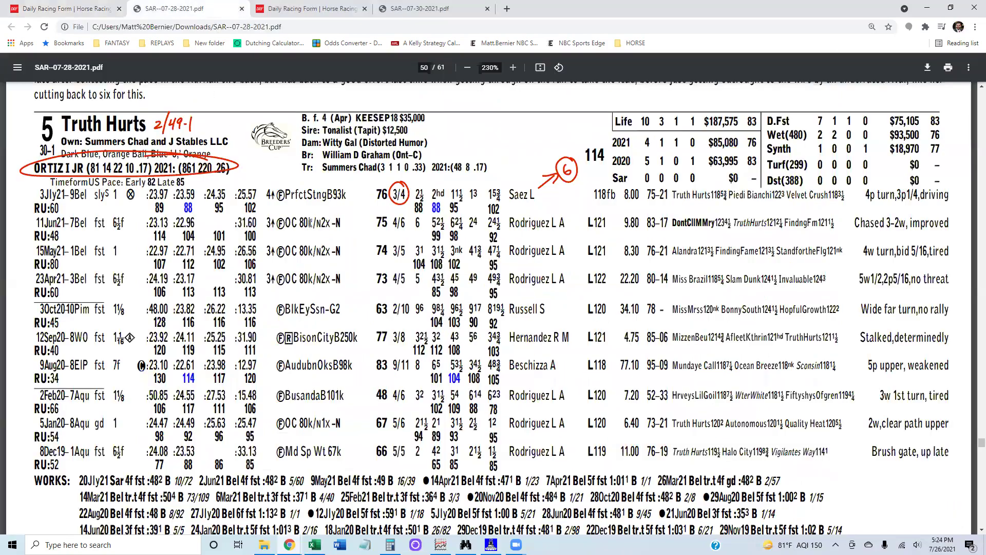
scroll(400, 241, down, 10)
scroll(401, 242, down, 3)
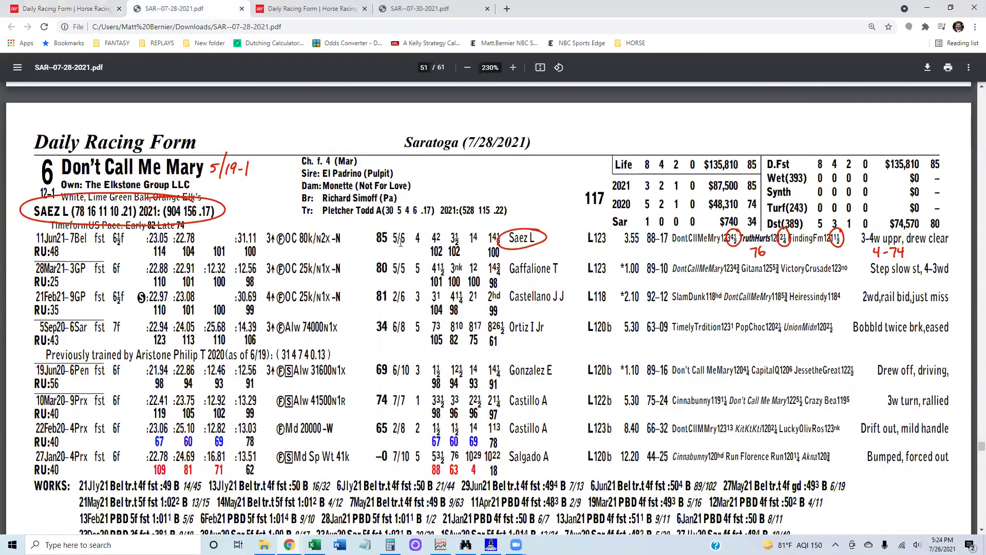
scroll(510, 279, down, 20)
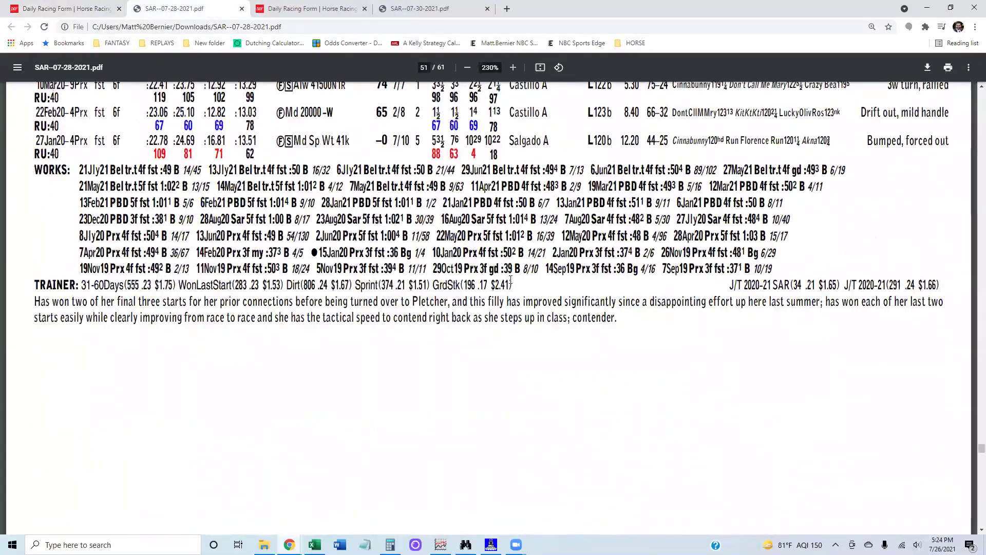
- Move on to Honey I'm Good in the PDF, highlight her Dst(356) distance record line, and review her older race lines
scroll(511, 279, down, 4)
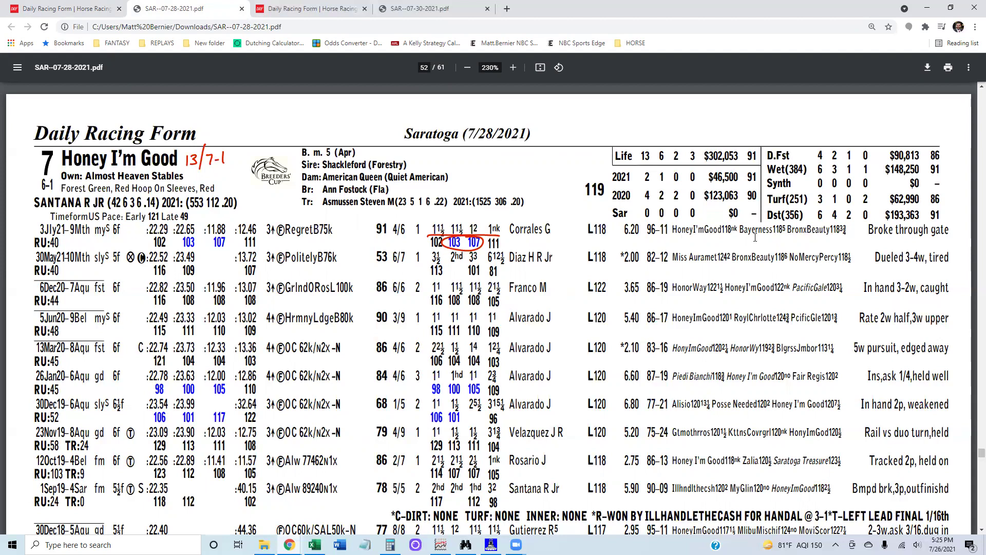
drag(766, 214, 939, 213)
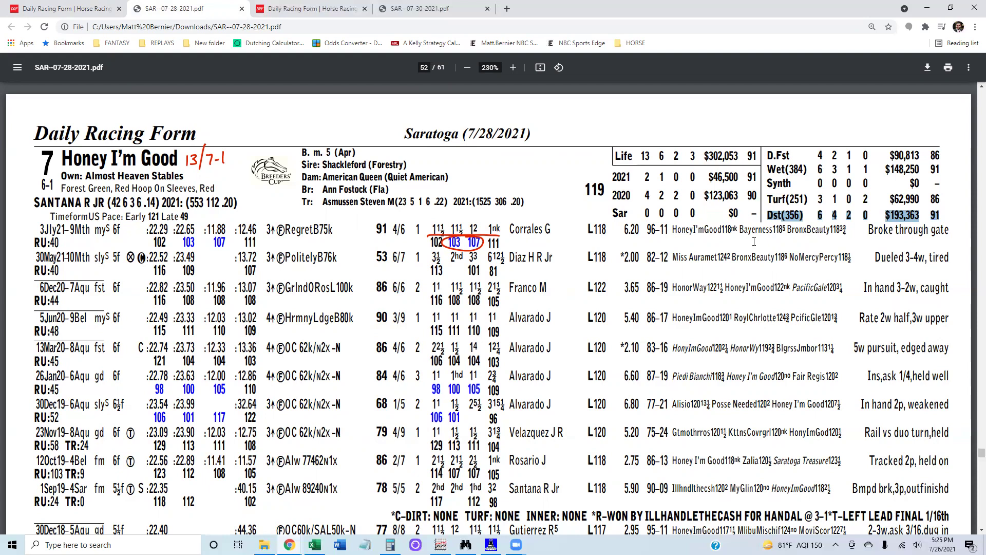
click(569, 256)
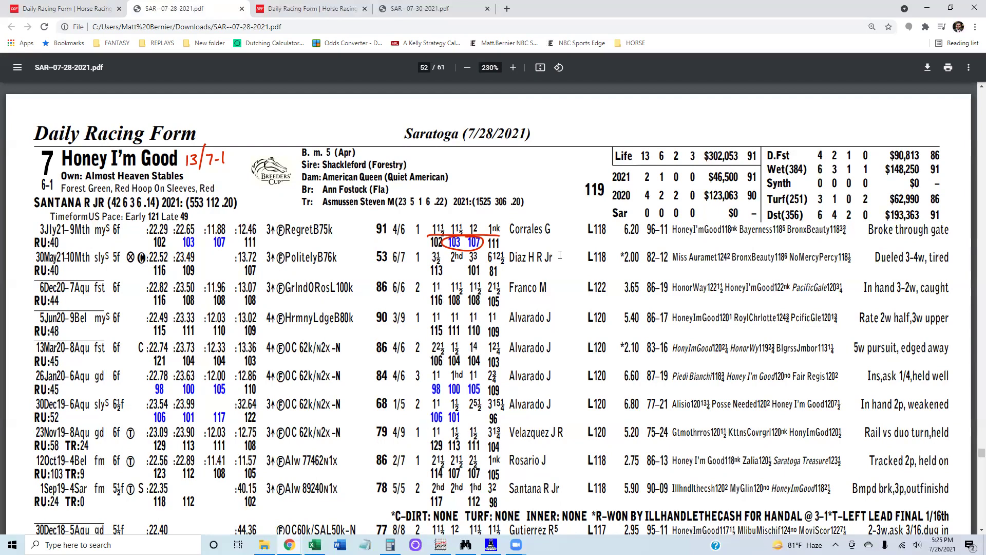
scroll(559, 255, down, 20)
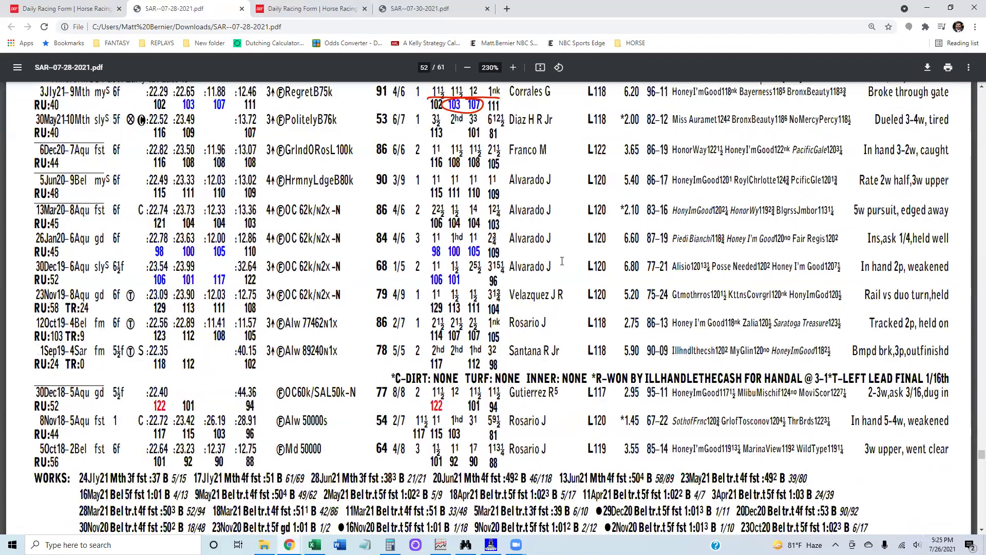
- Review the annotated past performances of Miss Mosaic and Bell's the One in the PDF
scroll(586, 270, down, 3)
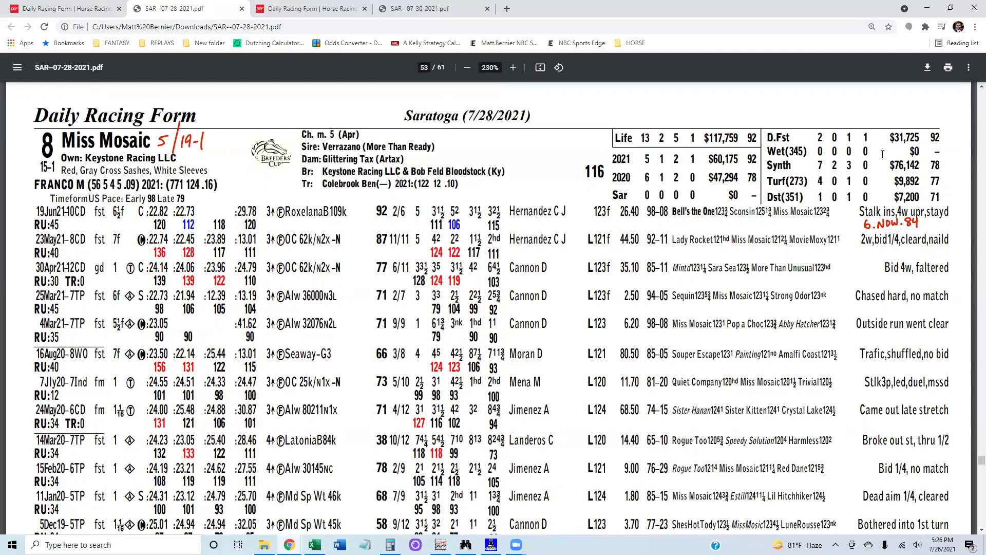
scroll(882, 154, down, 1)
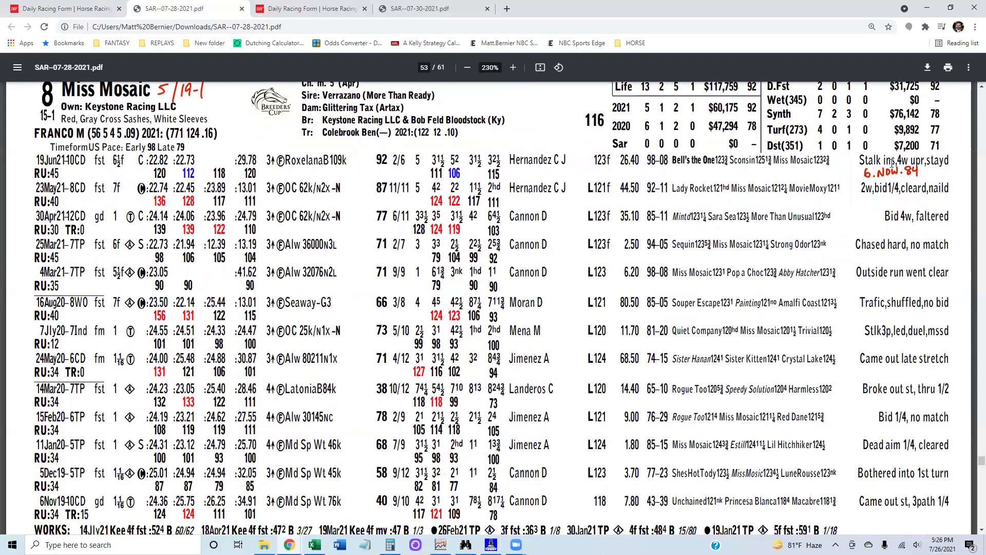
scroll(893, 161, up, 1)
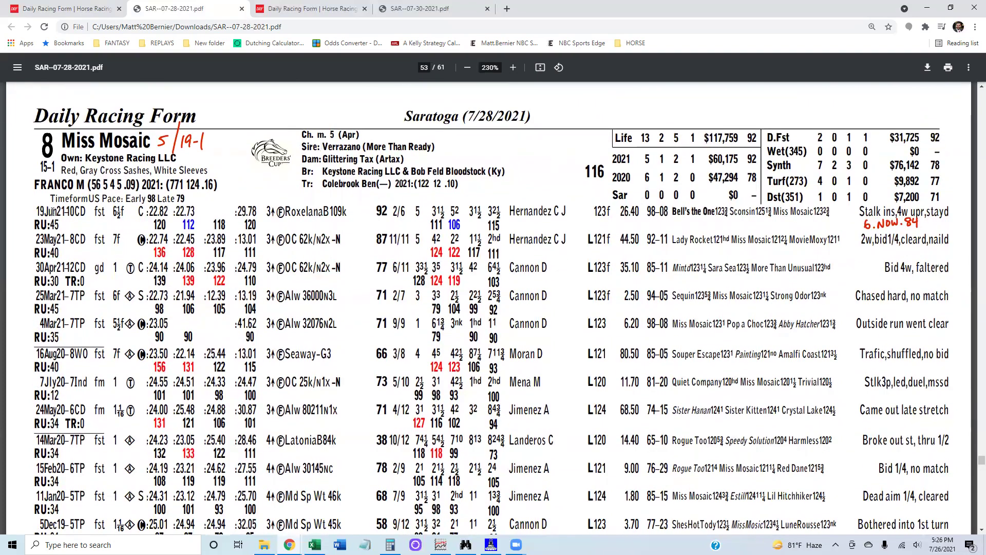
scroll(469, 251, down, 19)
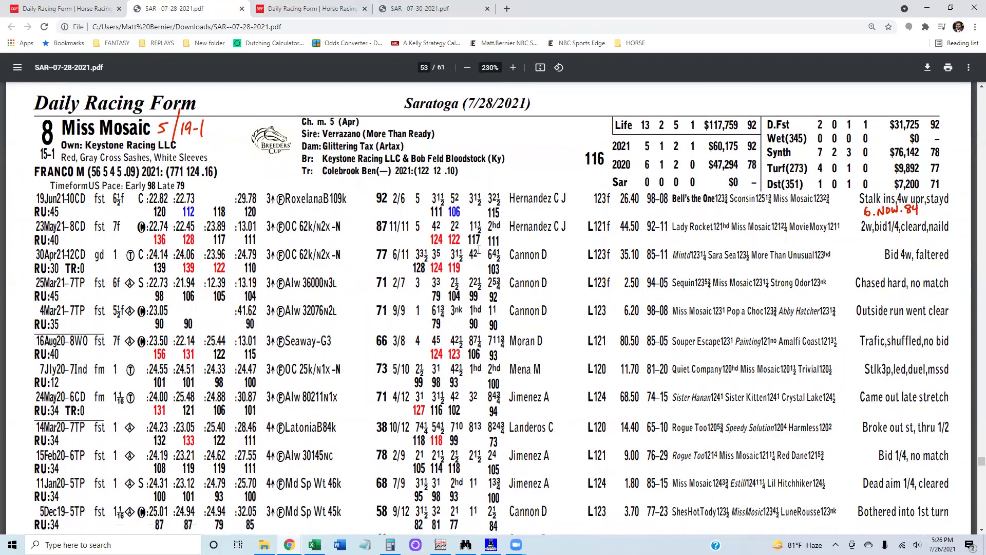
scroll(545, 263, down, 5)
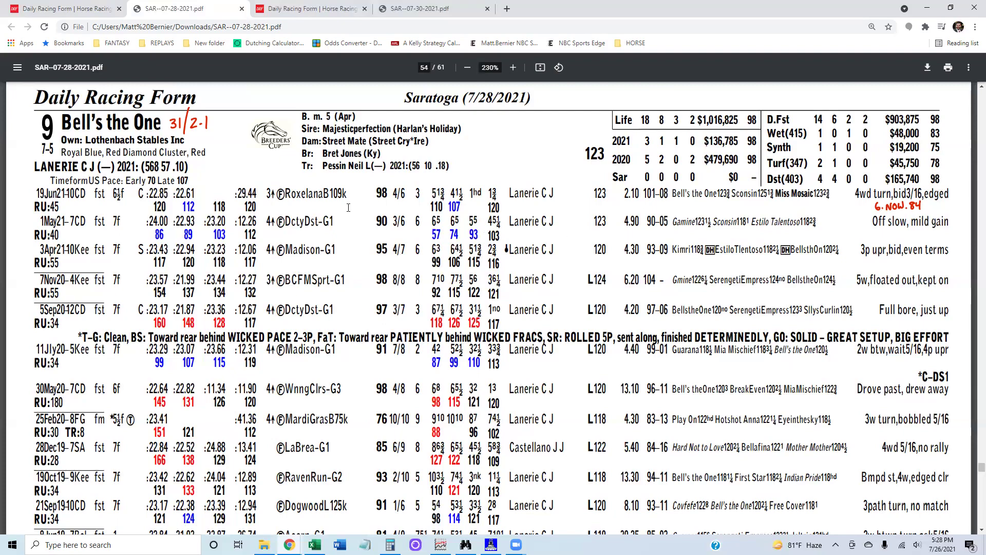
- Go back through the race 9 field in the PDF to Lake Avenue's past performances
scroll(380, 223, up, 10)
scroll(383, 226, up, 10)
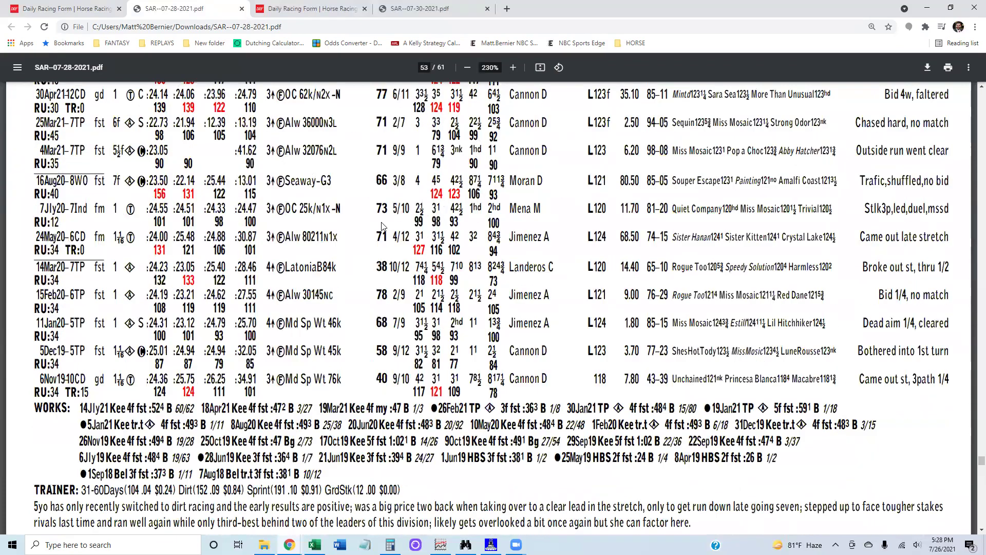
scroll(383, 226, up, 10)
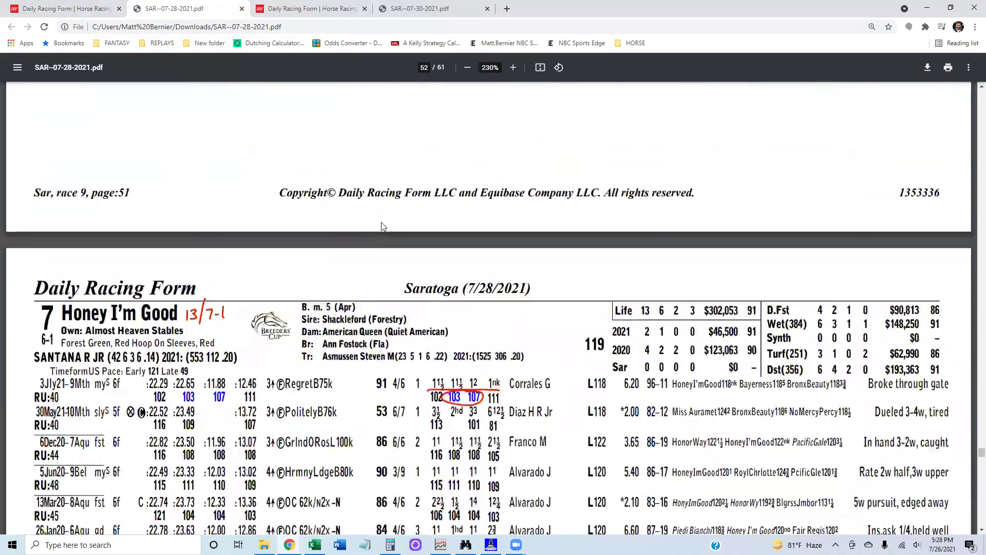
scroll(380, 227, up, 10)
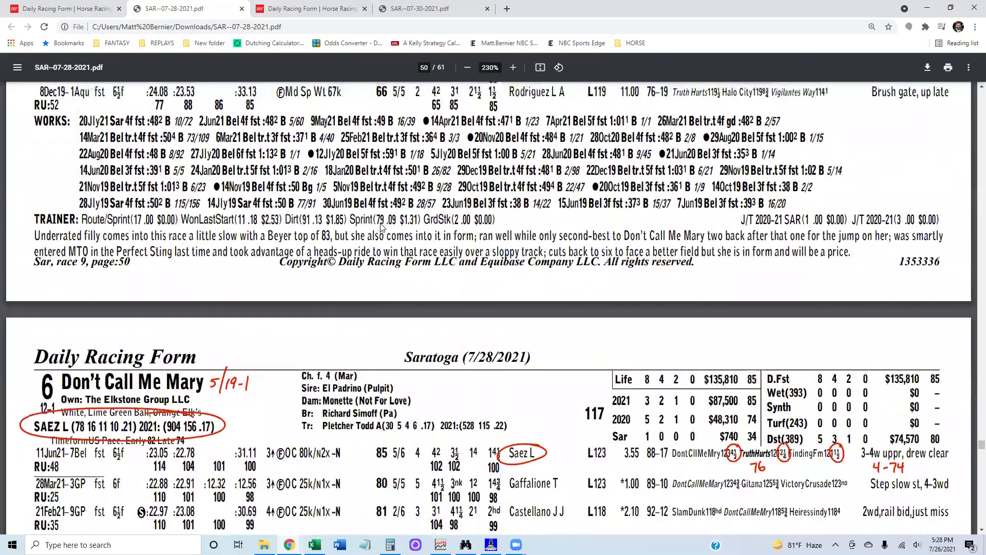
scroll(381, 227, up, 7)
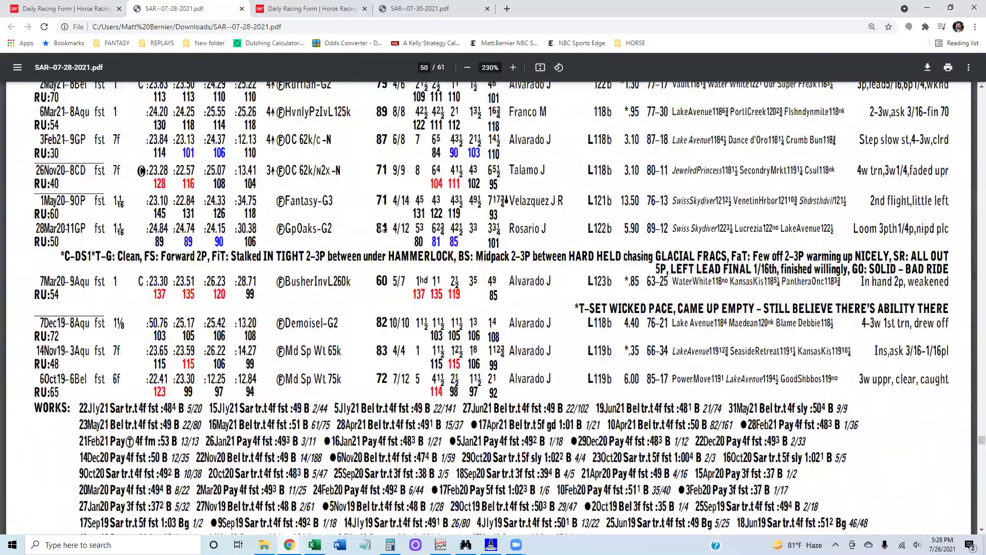
scroll(381, 227, down, 1)
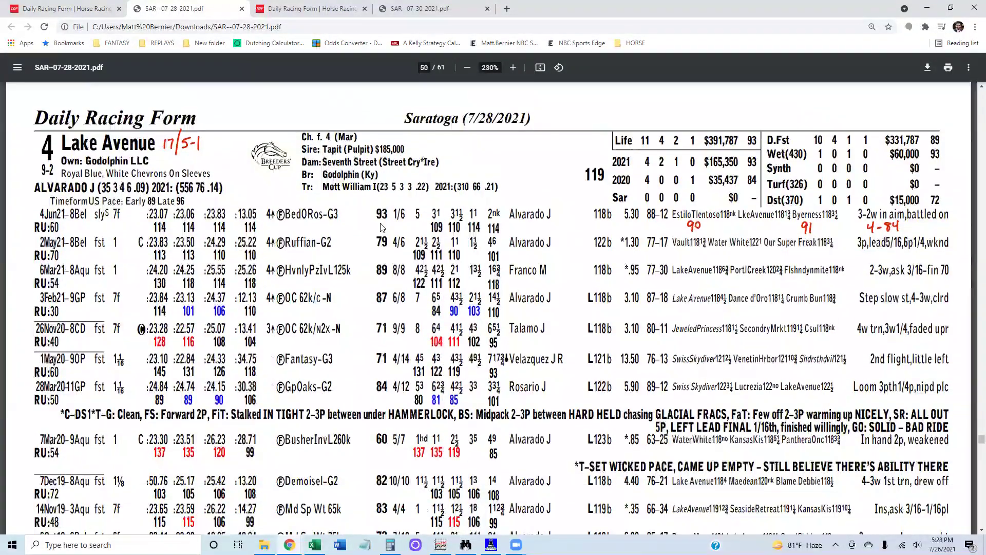
- Recheck Sadie Lady's annotated page marked "MAY SCRATCH" and compare her recent races with Lake Avenue's
scroll(382, 227, up, 10)
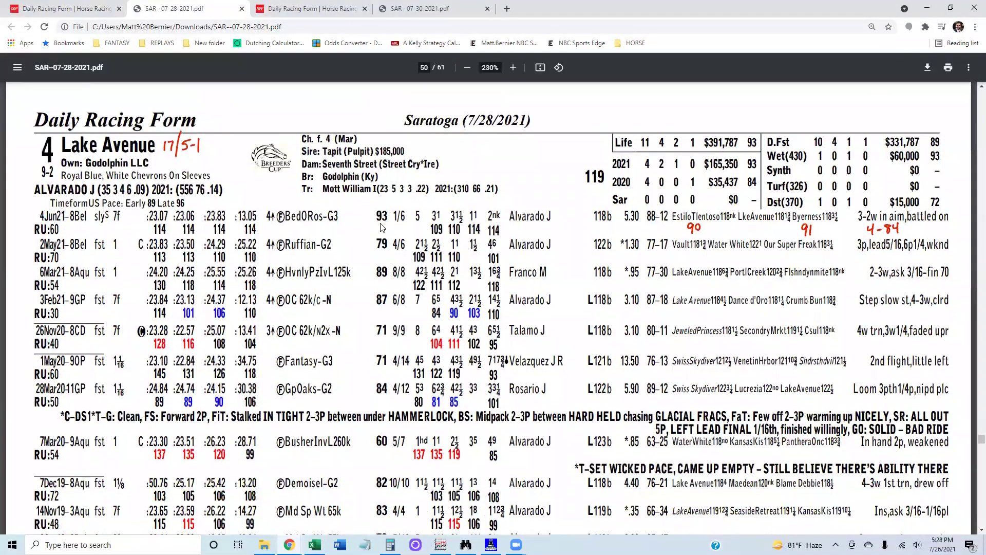
scroll(381, 227, up, 6)
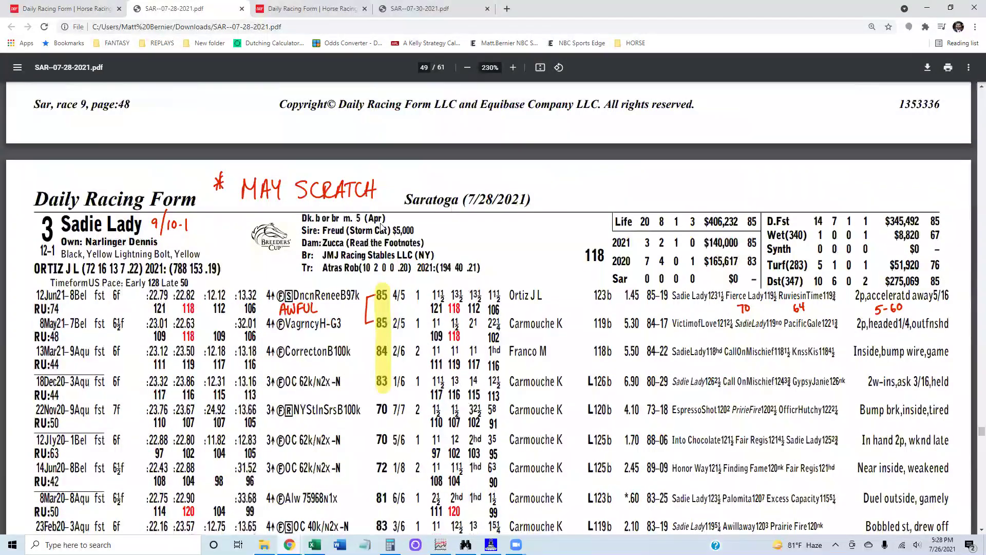
scroll(381, 227, down, 4)
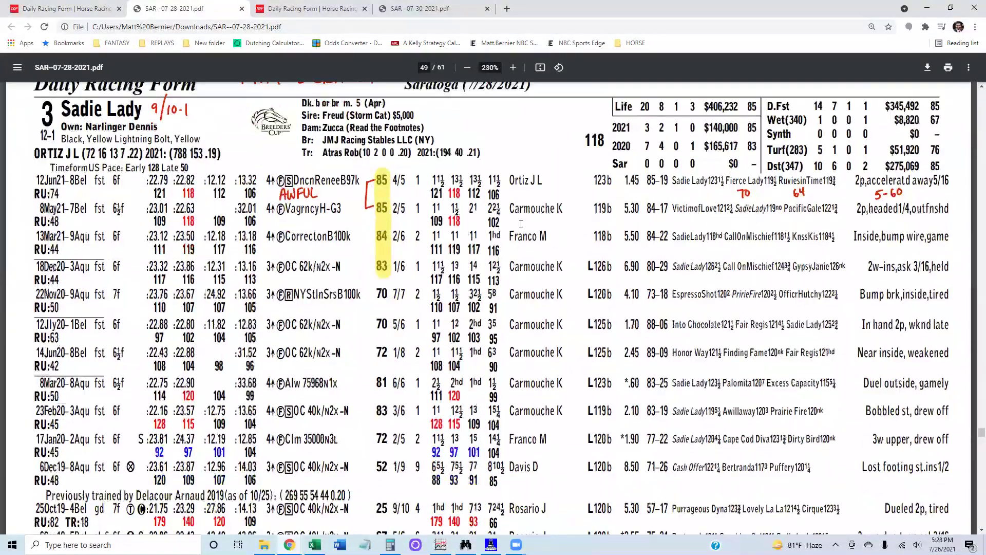
scroll(380, 228, up, 1)
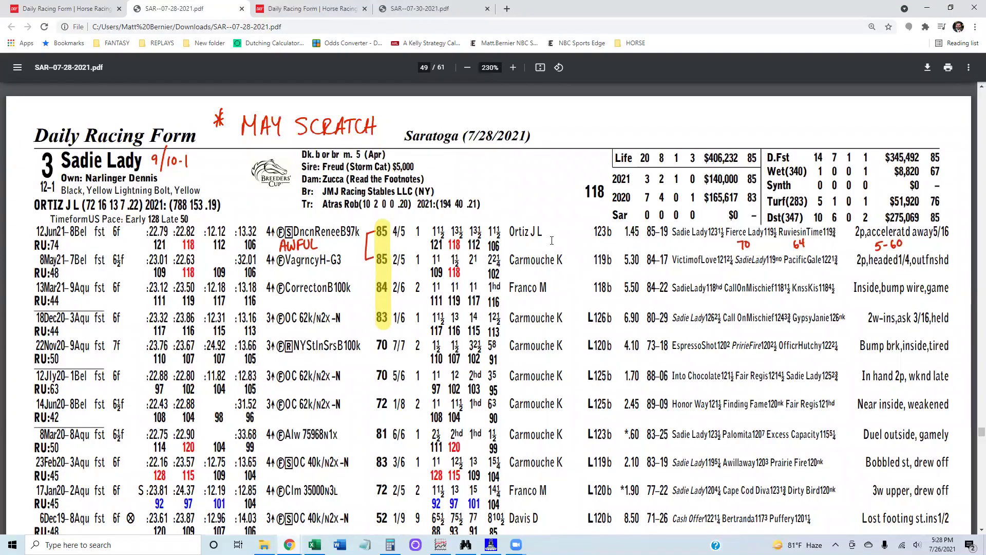
scroll(552, 240, down, 1)
scroll(560, 246, up, 1)
scroll(571, 255, down, 2)
scroll(571, 255, down, 20)
scroll(572, 260, down, 4)
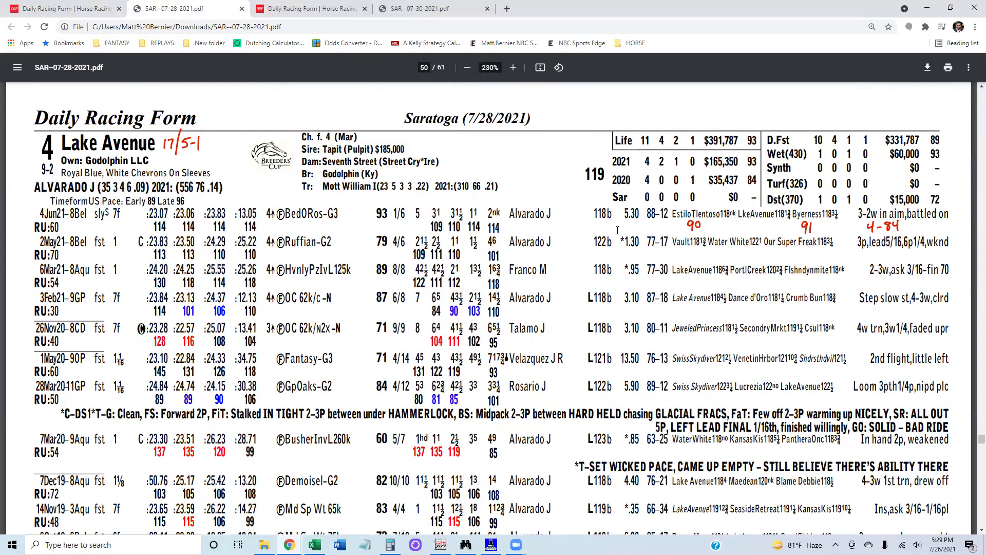
- Return to Reagan's Edge in the PDF and re-examine her circled figures and race notes
scroll(469, 264, up, 1)
scroll(469, 264, up, 15)
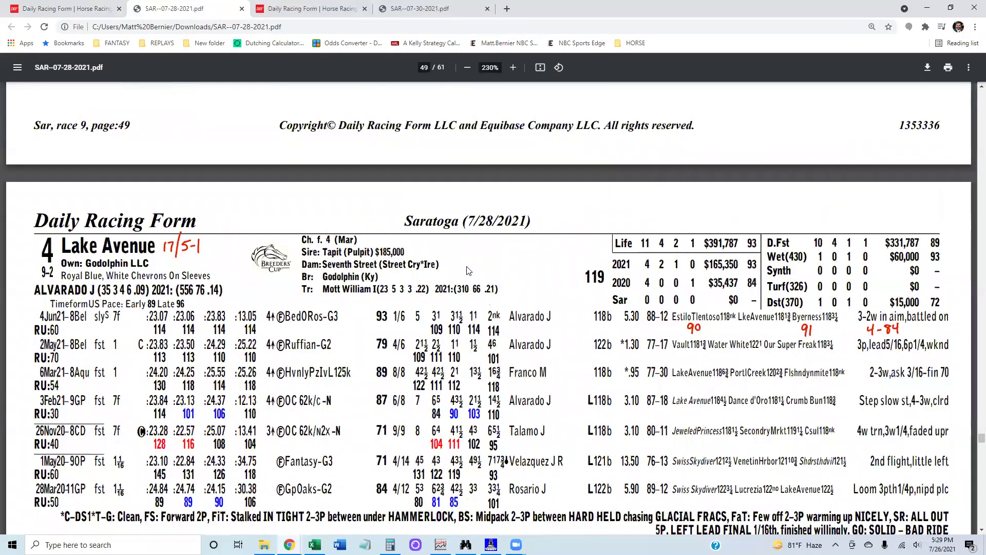
scroll(460, 264, up, 15)
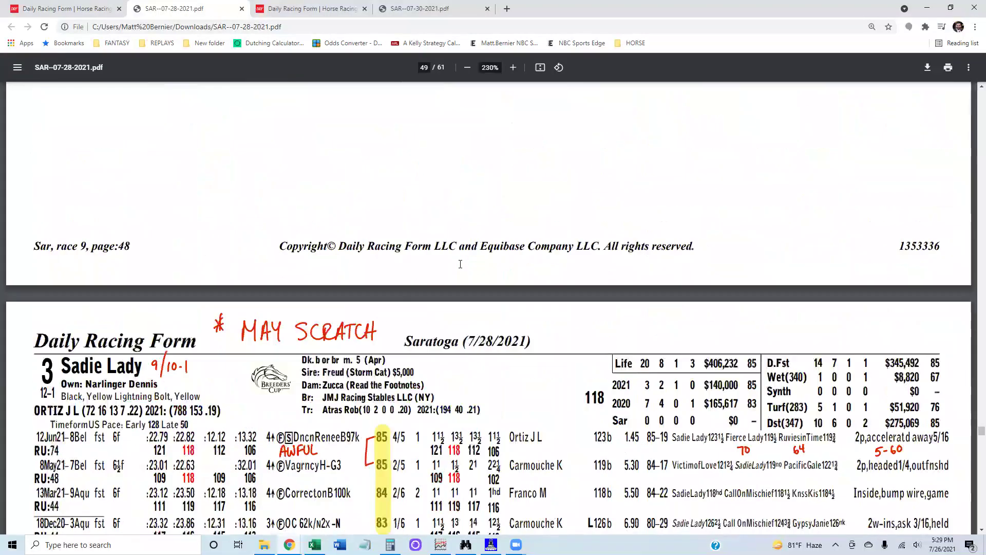
scroll(460, 264, up, 20)
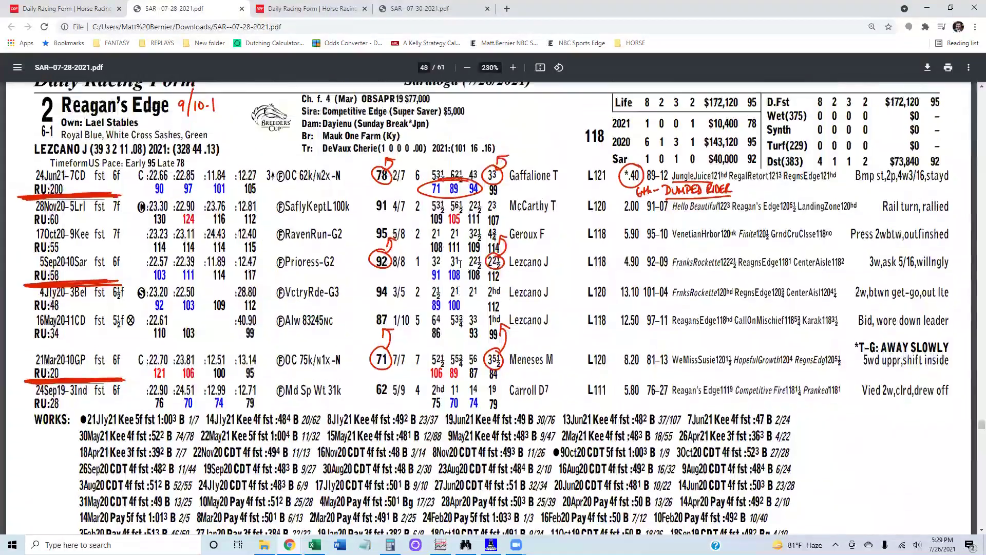
scroll(460, 264, up, 8)
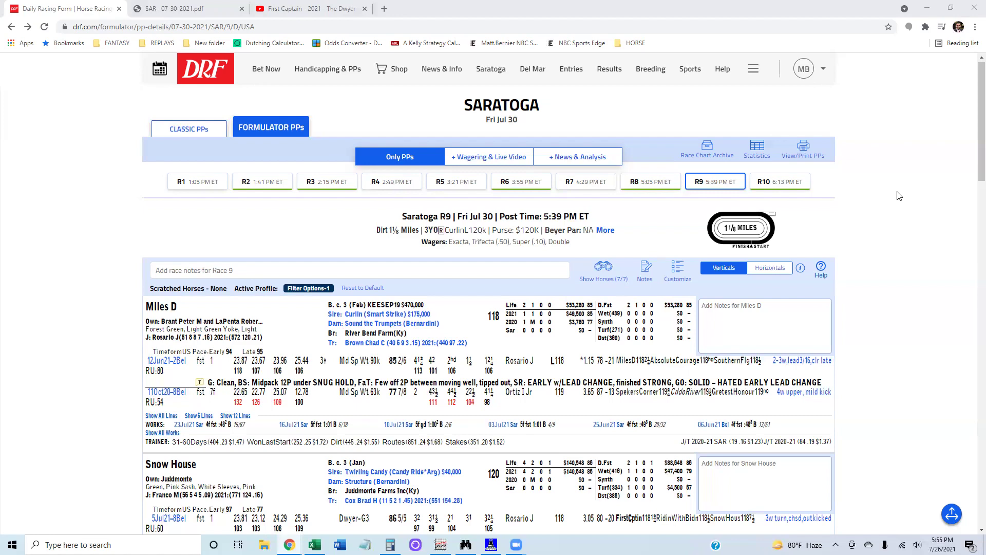
- Review the past performances and trip notes of Miles D and Snow House in Formulator for Saratoga race 9 on July 30
scroll(128, 252, down, 3)
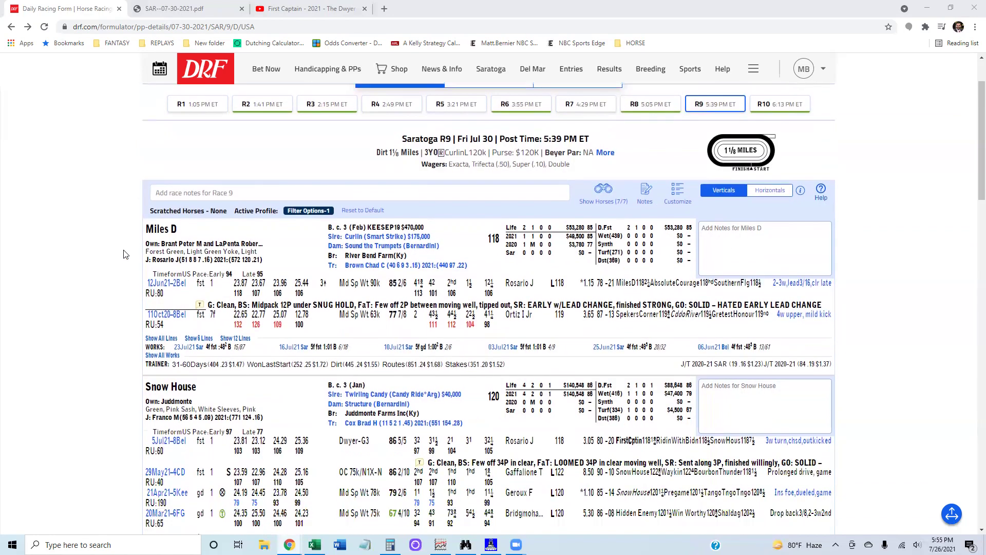